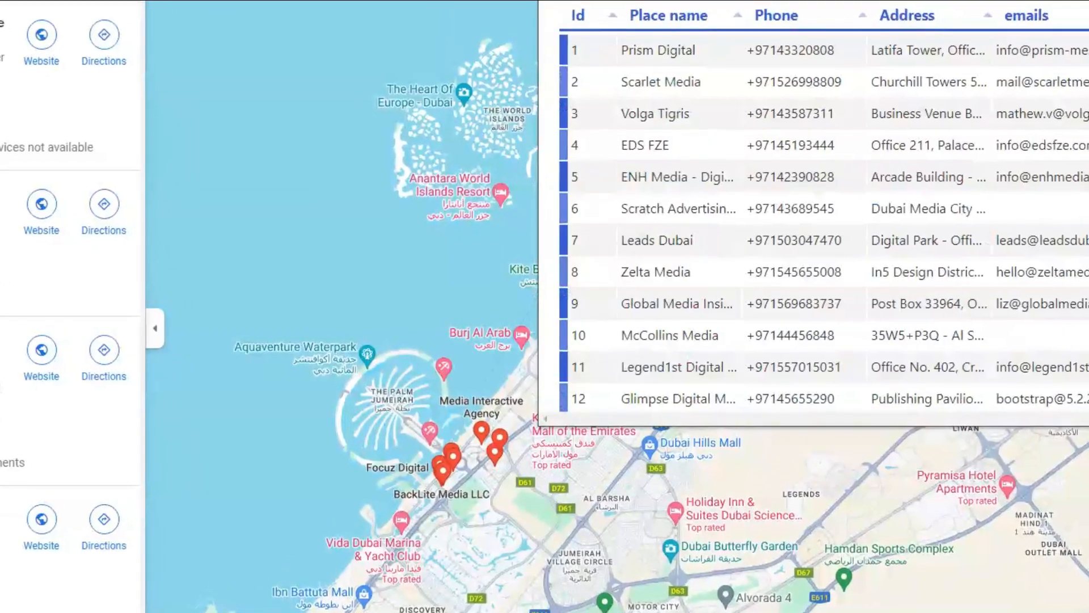
Step: Download the scraped places as a CSV file and open mapsscraper.csv from the download folder in Excel
click(851, 1)
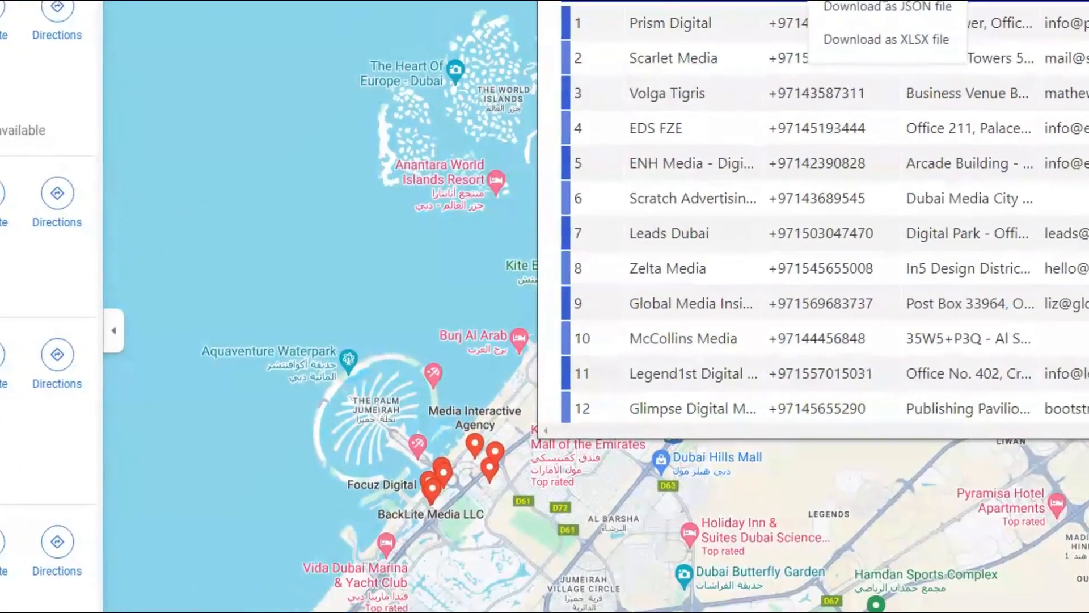
click(905, 17)
click(1084, 6)
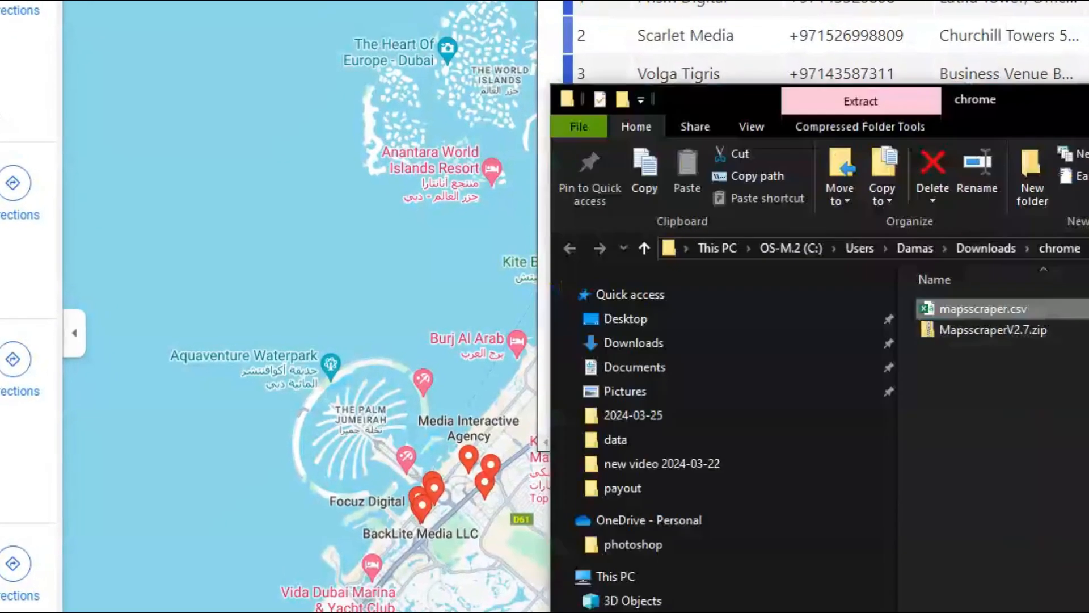
double_click(1050, 310)
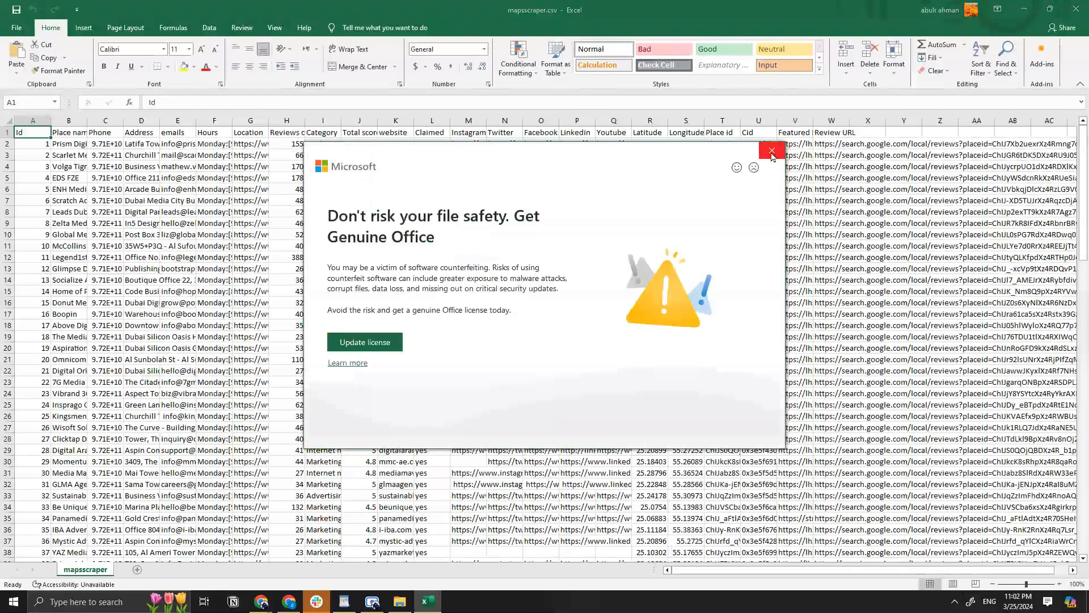
Step: Dismiss the Office licence notice and fit the emails column to its contents to review the scraped rows
click(772, 150)
double_click(197, 141)
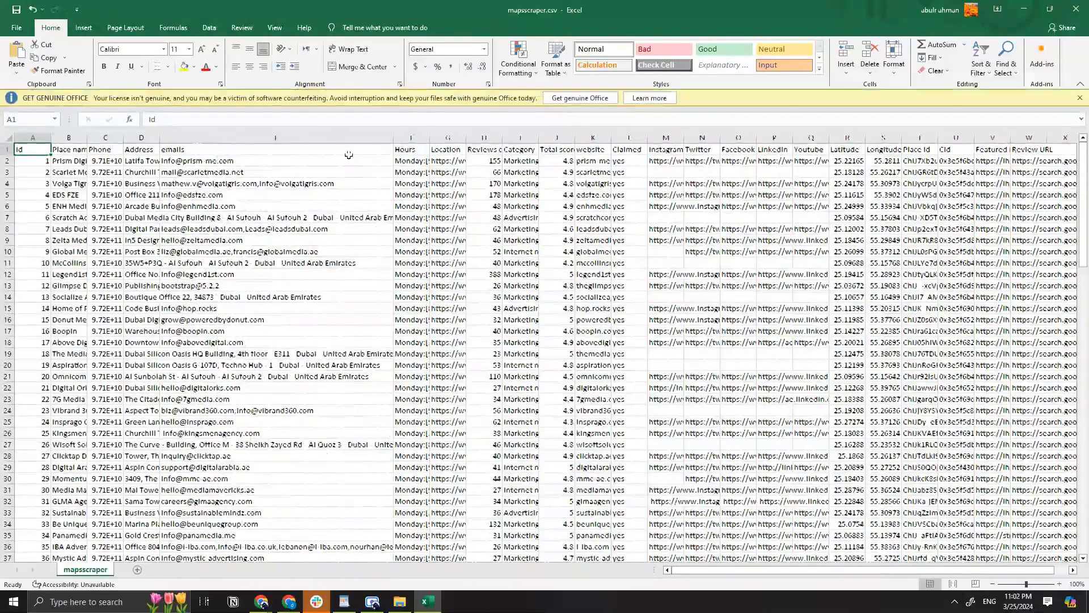
scroll(349, 155, down, 7)
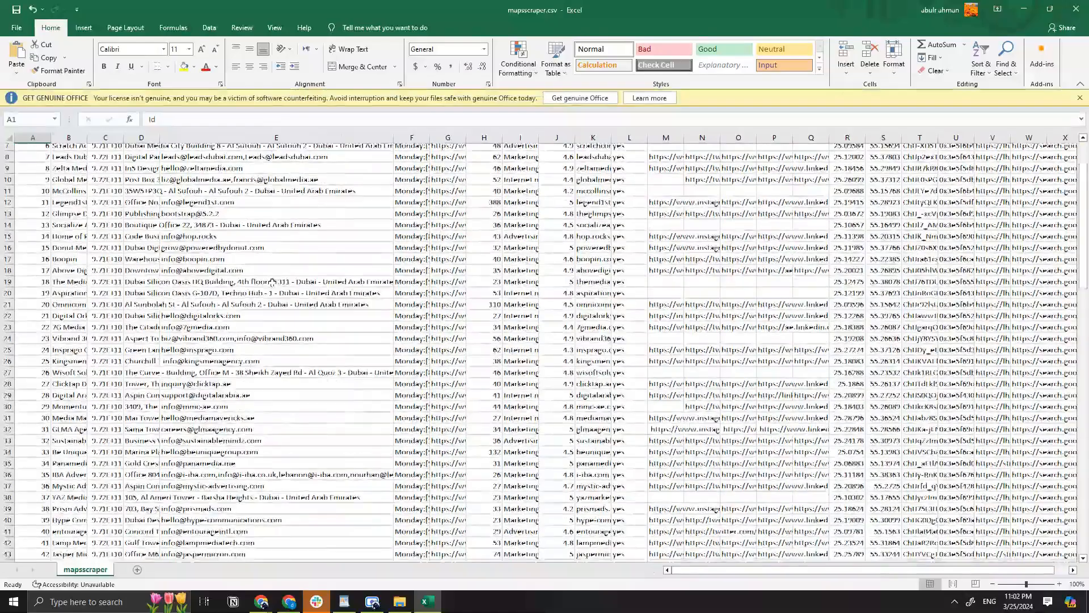
scroll(265, 297, down, 8)
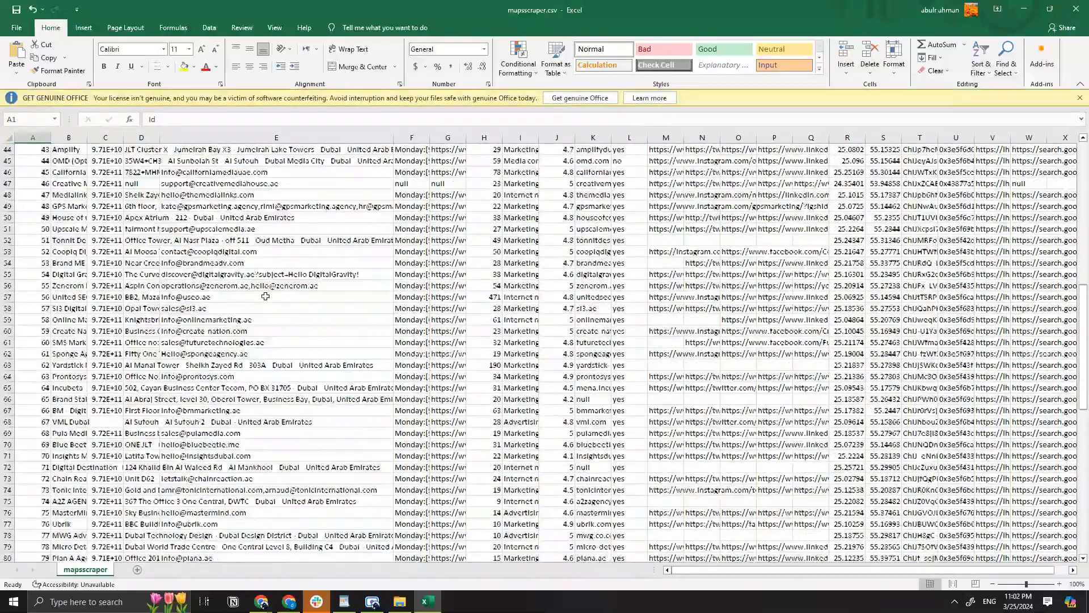
scroll(265, 297, down, 3)
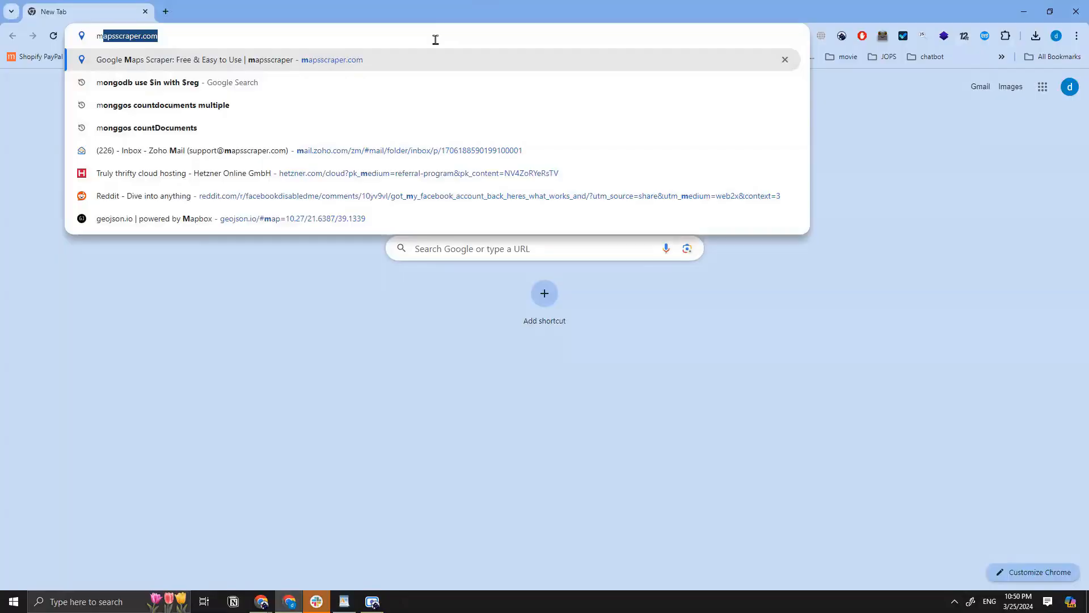
Step: Go to mapsscraper.com in Chrome and open the installation instructions for the Chrome extension
text(a)
key(Return)
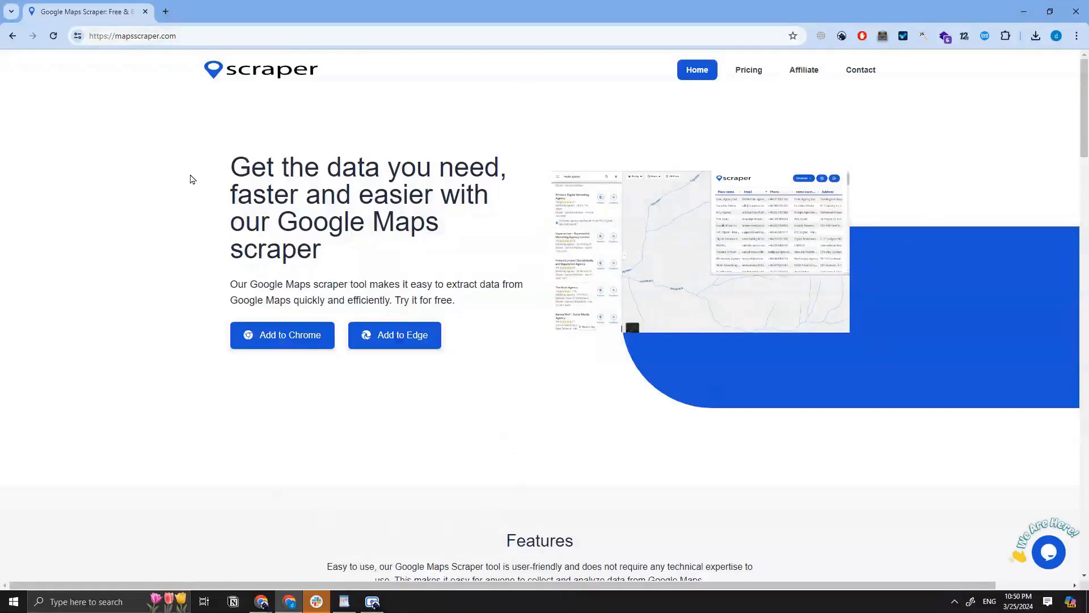
click(278, 338)
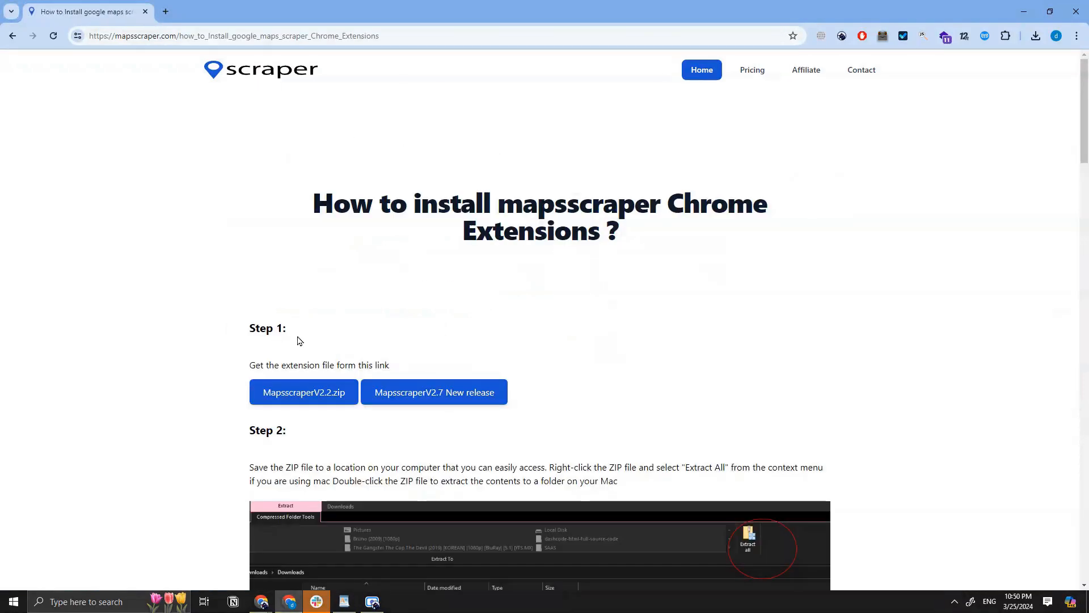
Step: Download the MapsscraperV2.7 New release extension file from Step 1 of the instructions
click(438, 392)
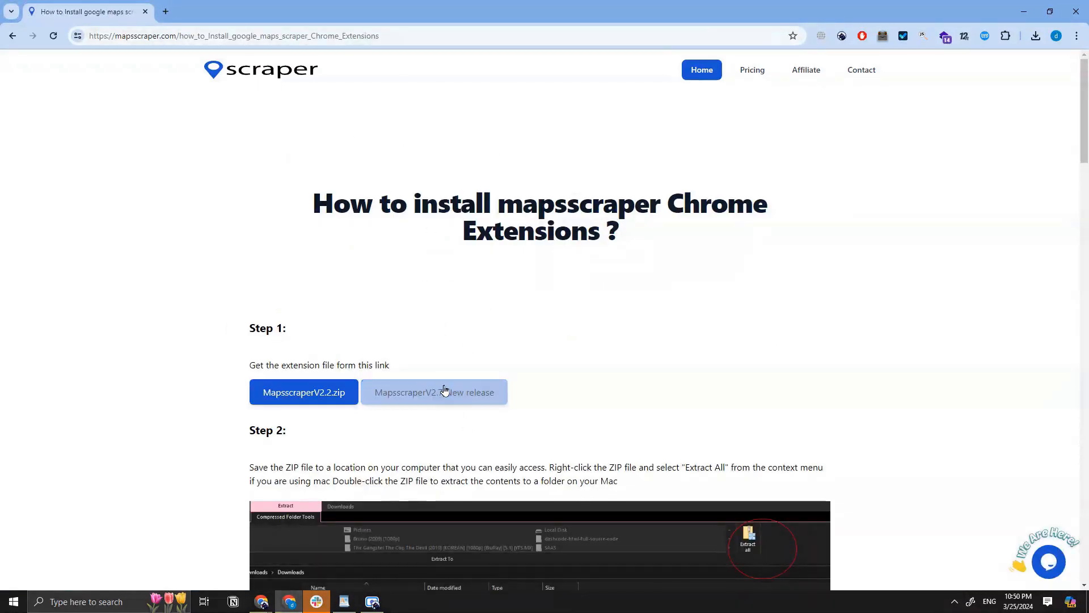
scroll(555, 292, down, 6)
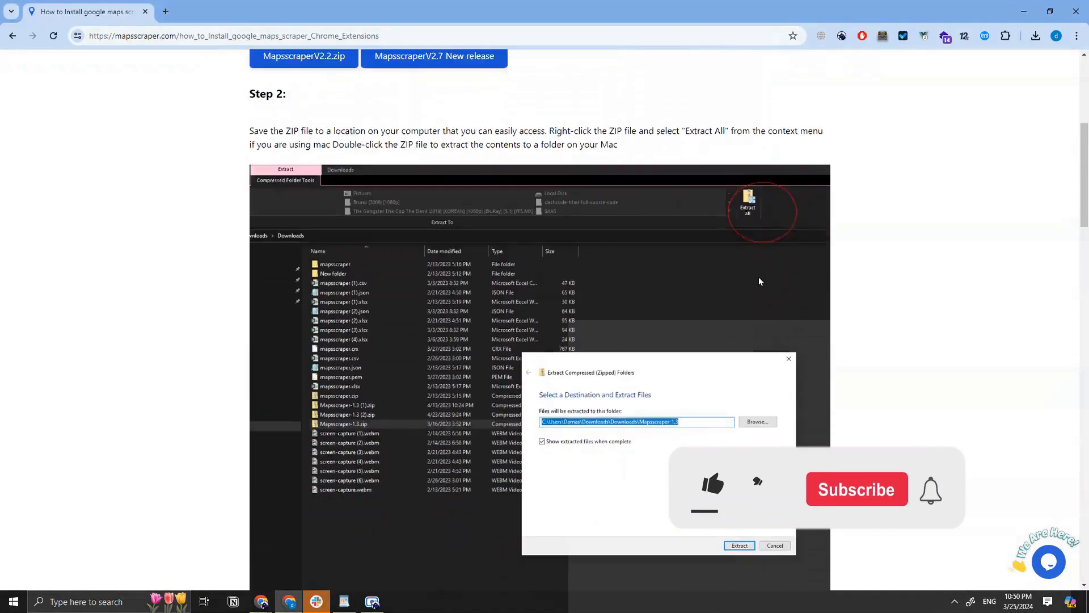
scroll(1088, 182, up, 6)
click(439, 349)
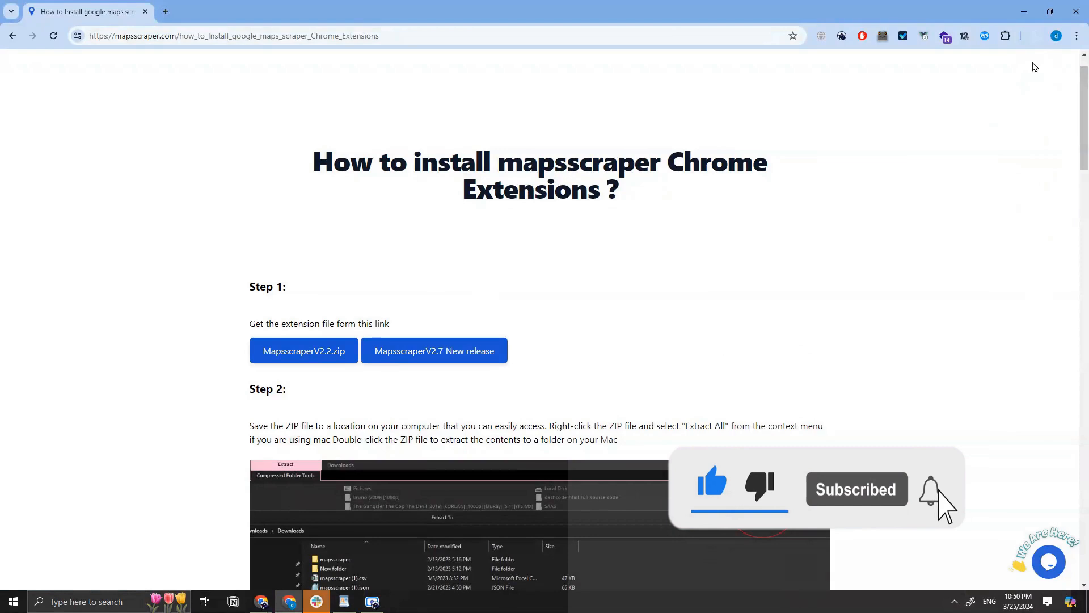
Step: Show the downloaded MapsscraperV2.7.zip in its folder, then return to the browser
click(1037, 39)
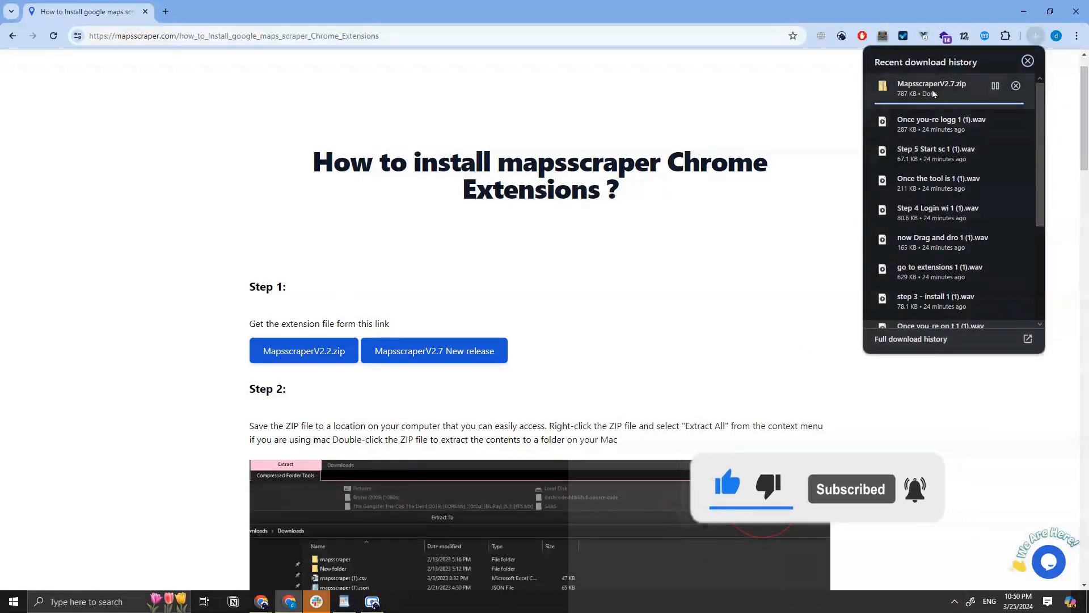
click(757, 109)
click(1034, 37)
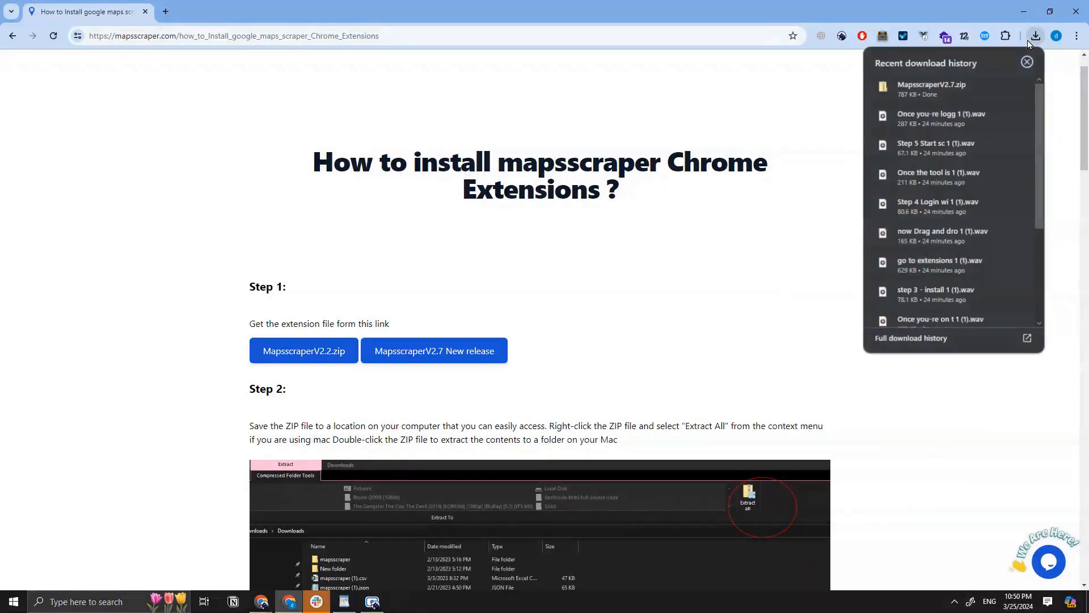
click(994, 86)
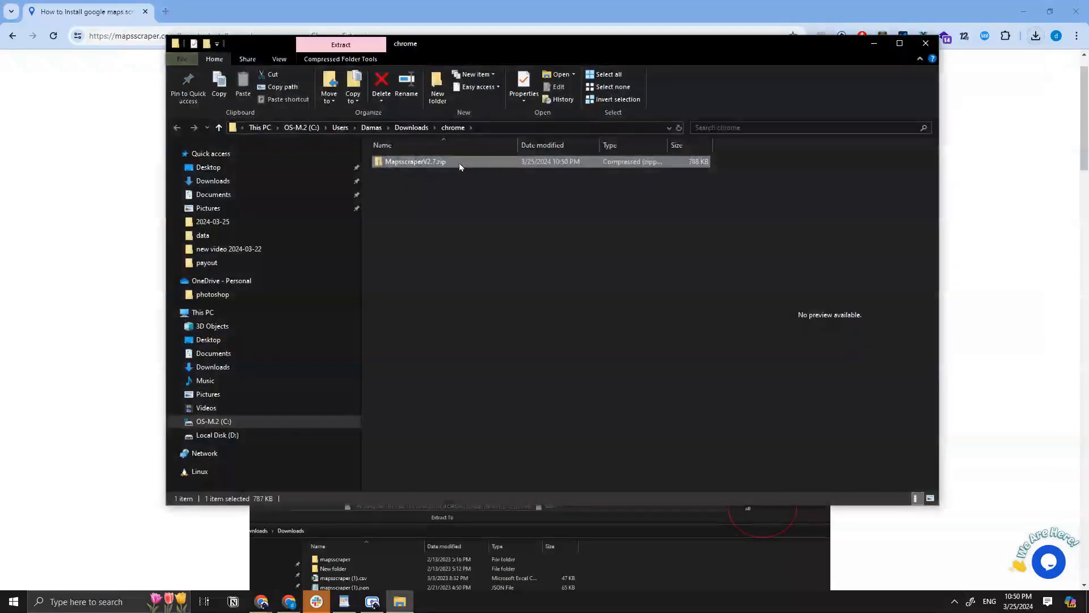
drag(539, 44, 436, 118)
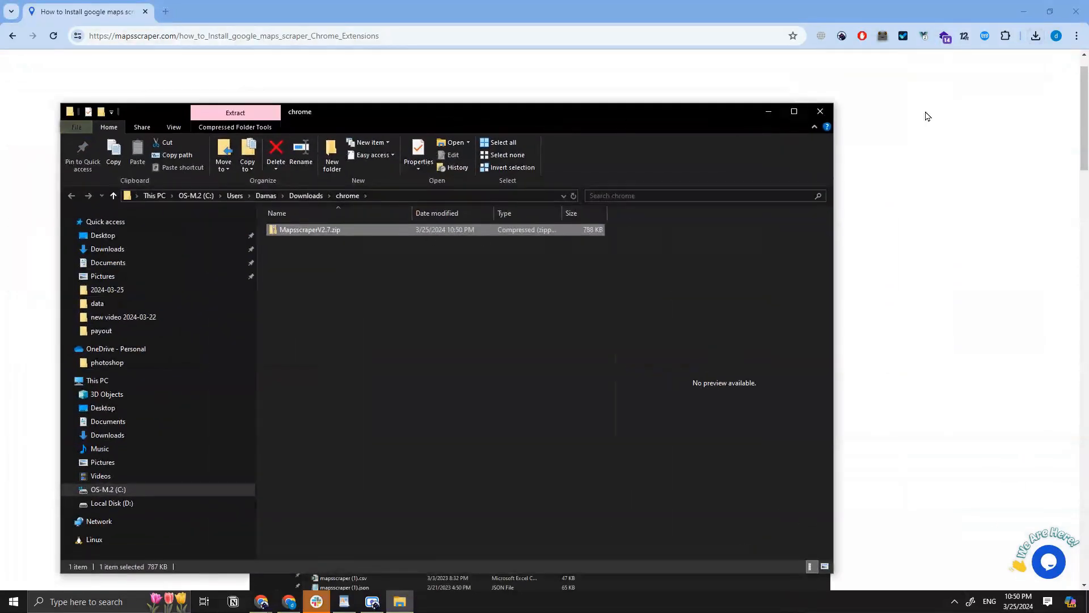
click(1023, 123)
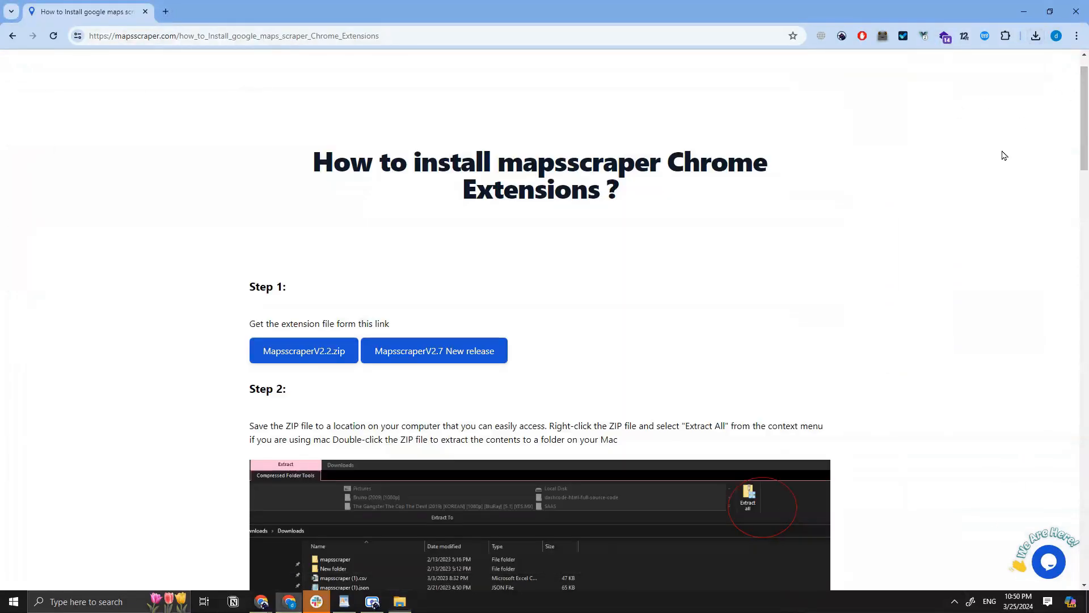
Step: Open Chrome's extension management page and turn on Developer mode
click(1077, 36)
mouse_move(899, 215)
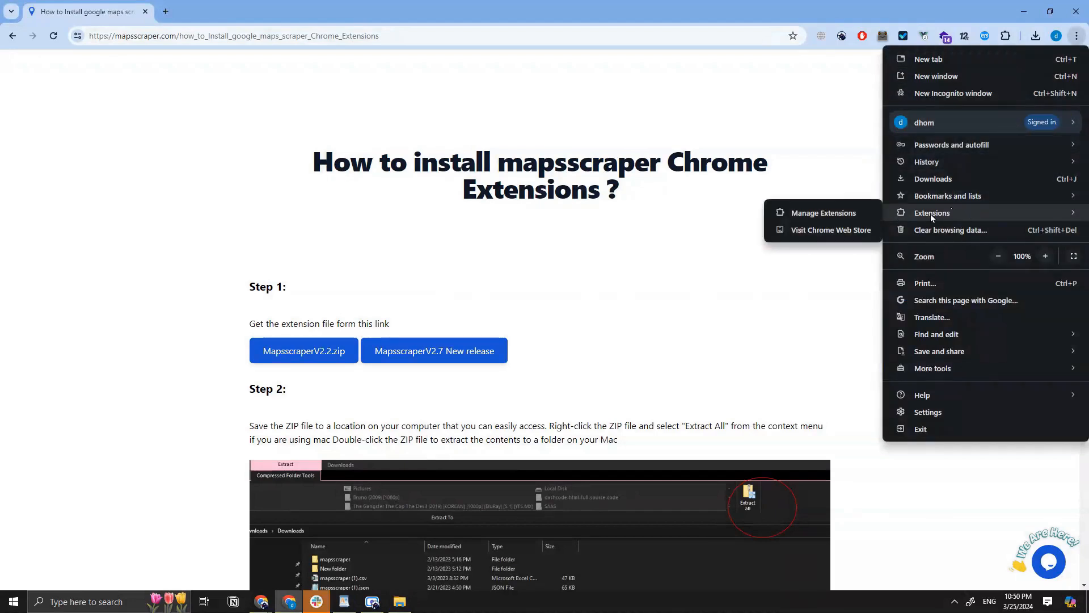
click(809, 212)
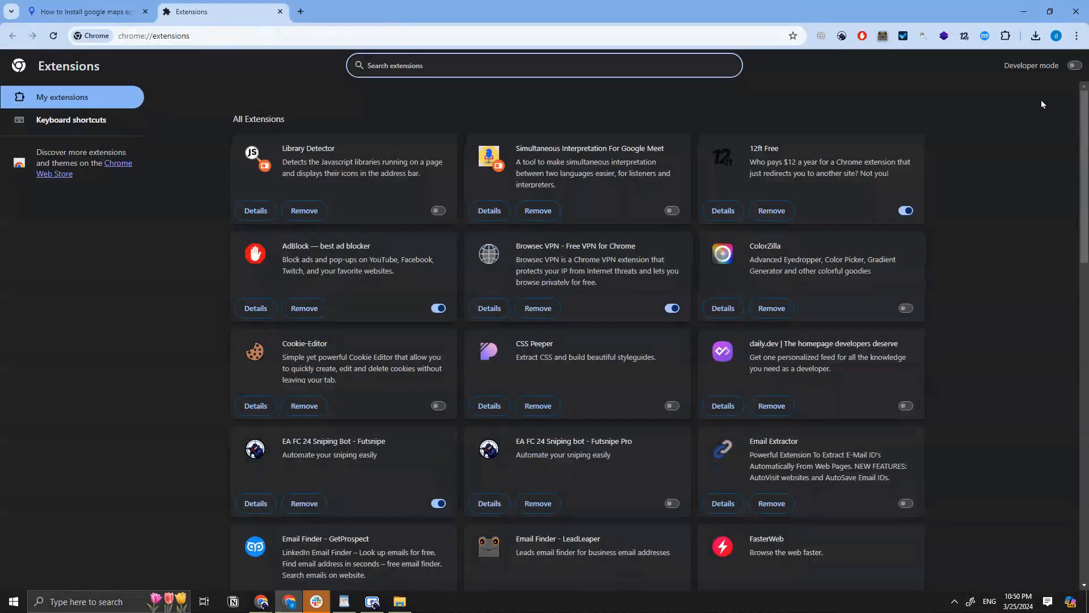
double_click(1021, 65)
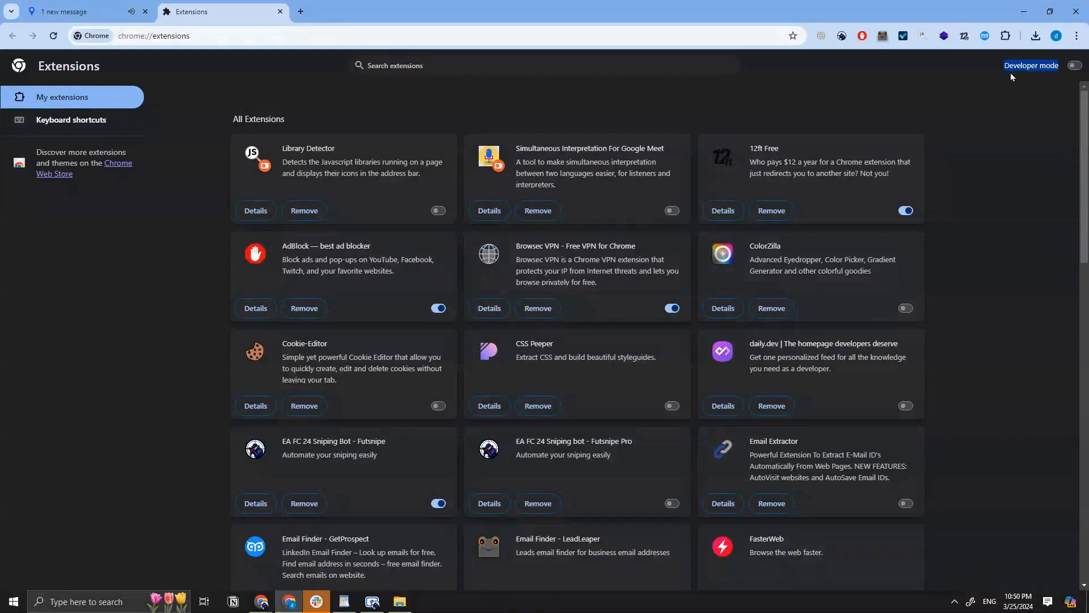
click(1070, 65)
click(1074, 66)
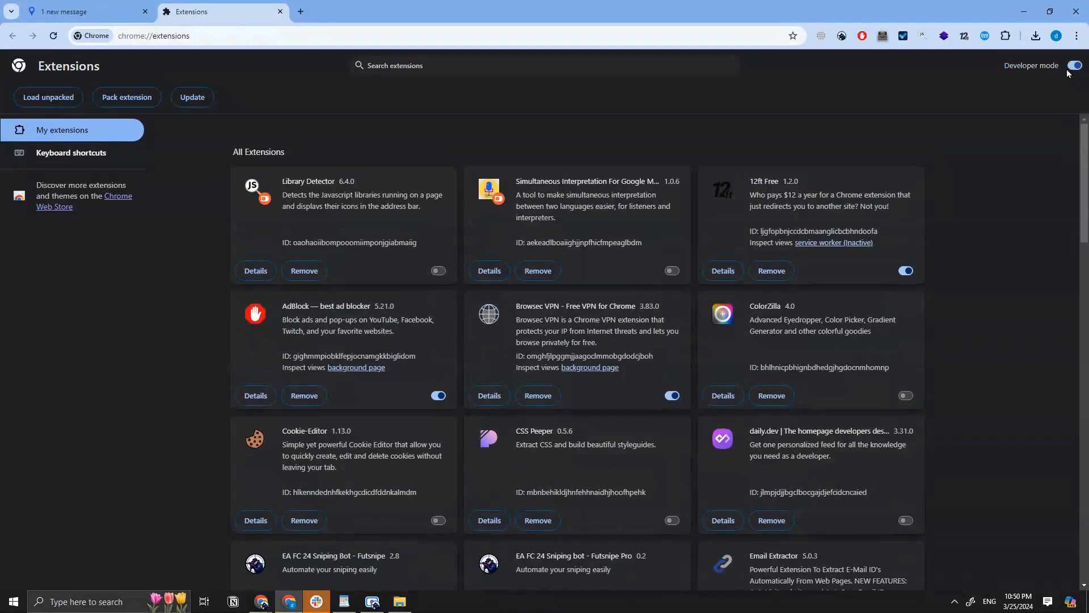
Step: Install the extension by dropping MapsscraperV2.7.zip from its folder onto the Extensions page
click(400, 602)
drag(490, 119, 977, 188)
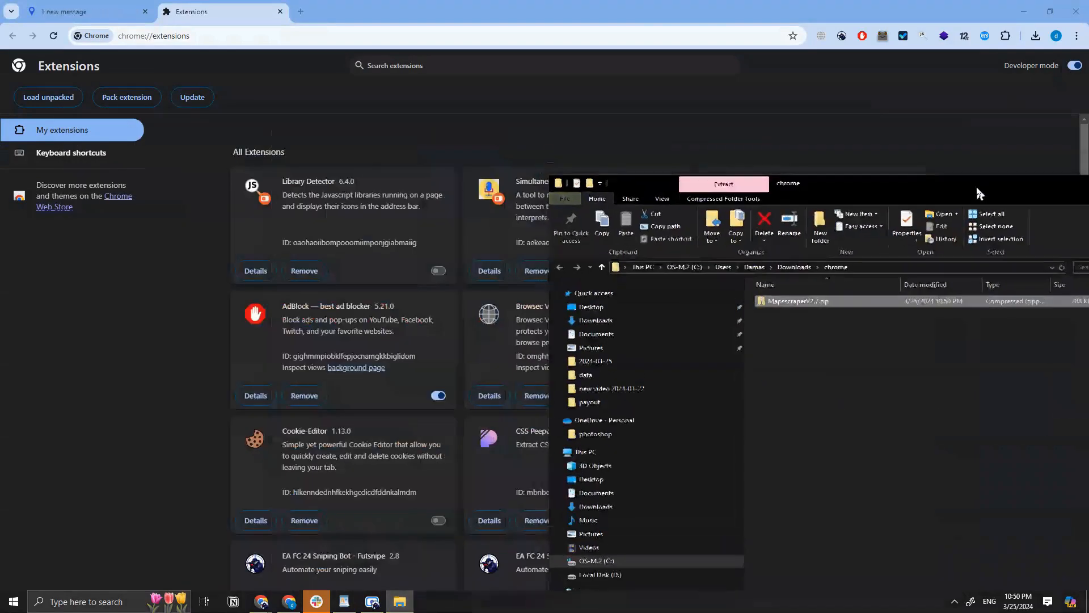
drag(806, 306, 158, 265)
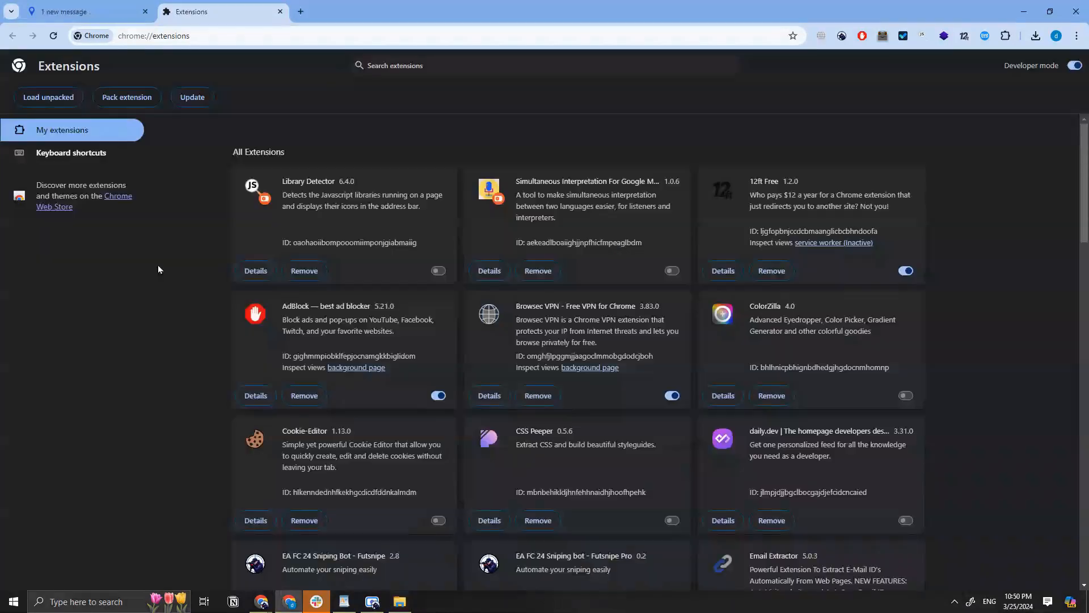
Step: Pin the Mapsscraper extension to the browser toolbar
click(1005, 41)
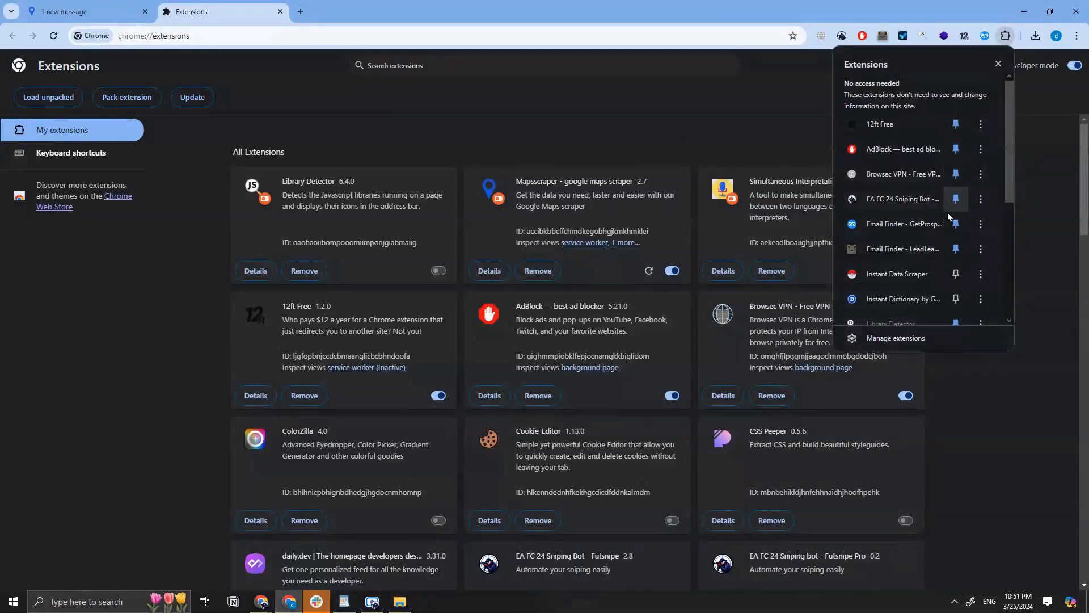
scroll(942, 238, down, 2)
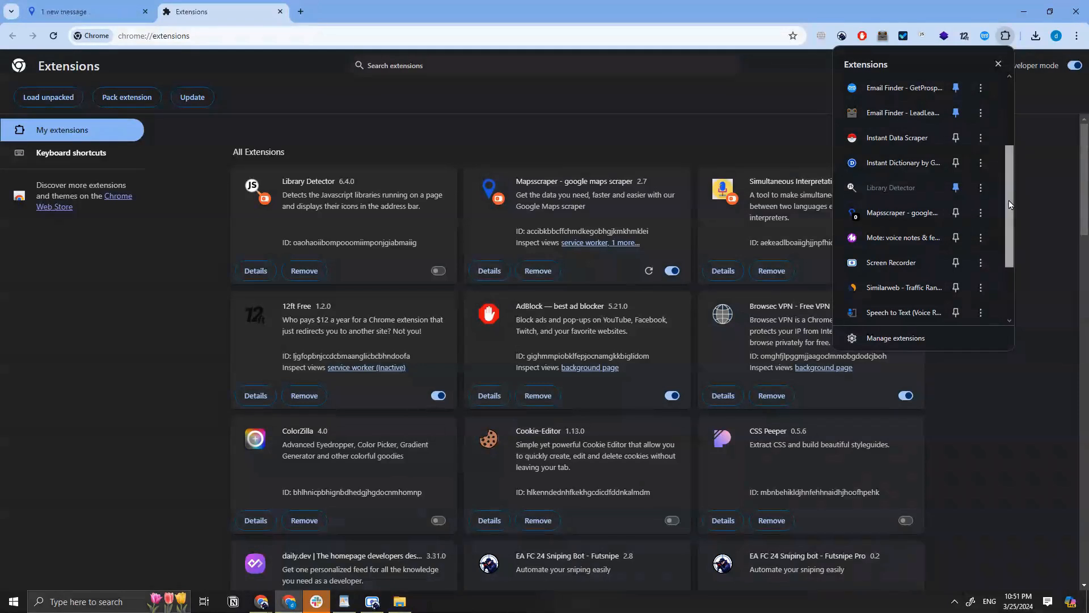
scroll(992, 193, down, 1)
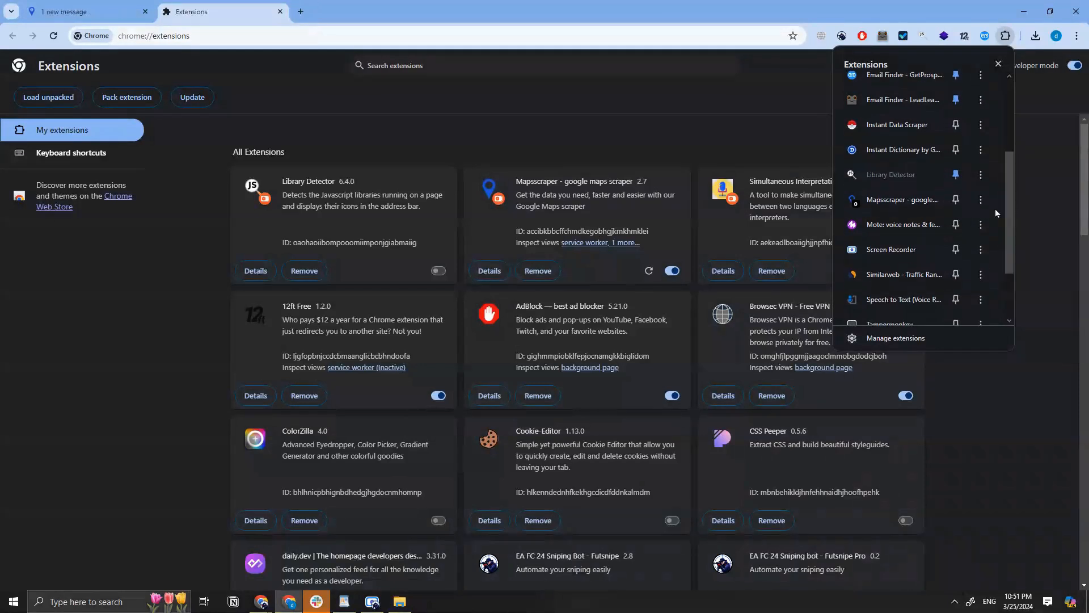
click(955, 201)
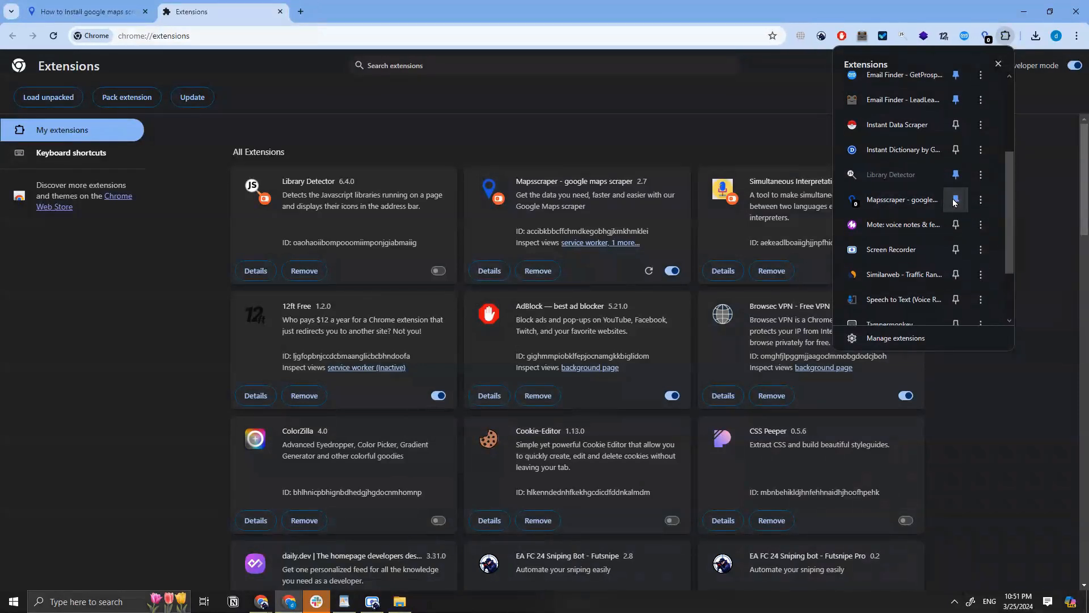
Step: Sign in to the Mapsscraper extension with the existing Google account and approve sharing its profile details
click(981, 41)
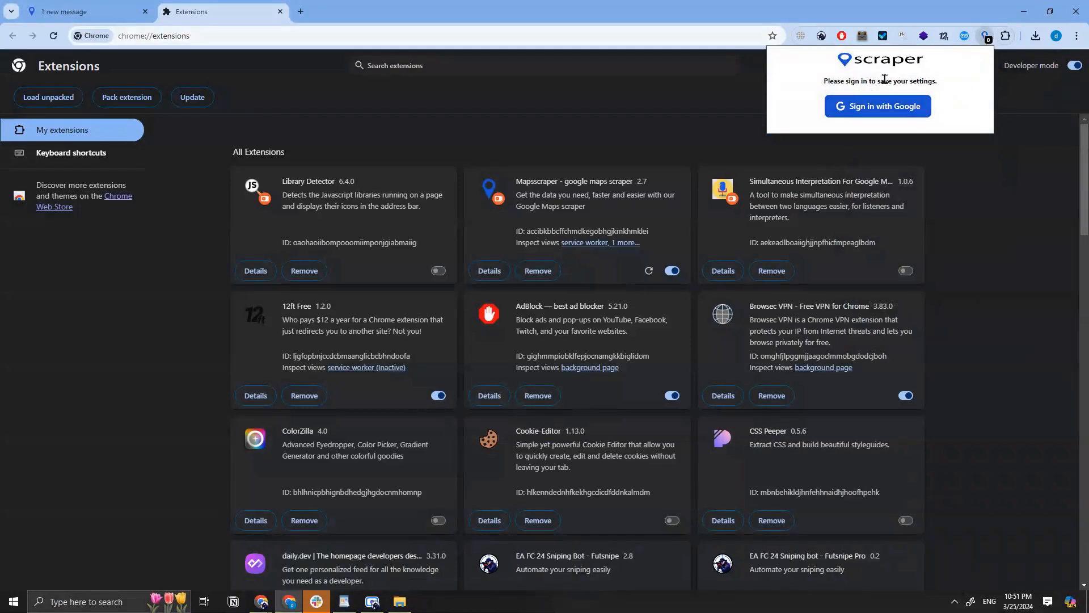
click(858, 105)
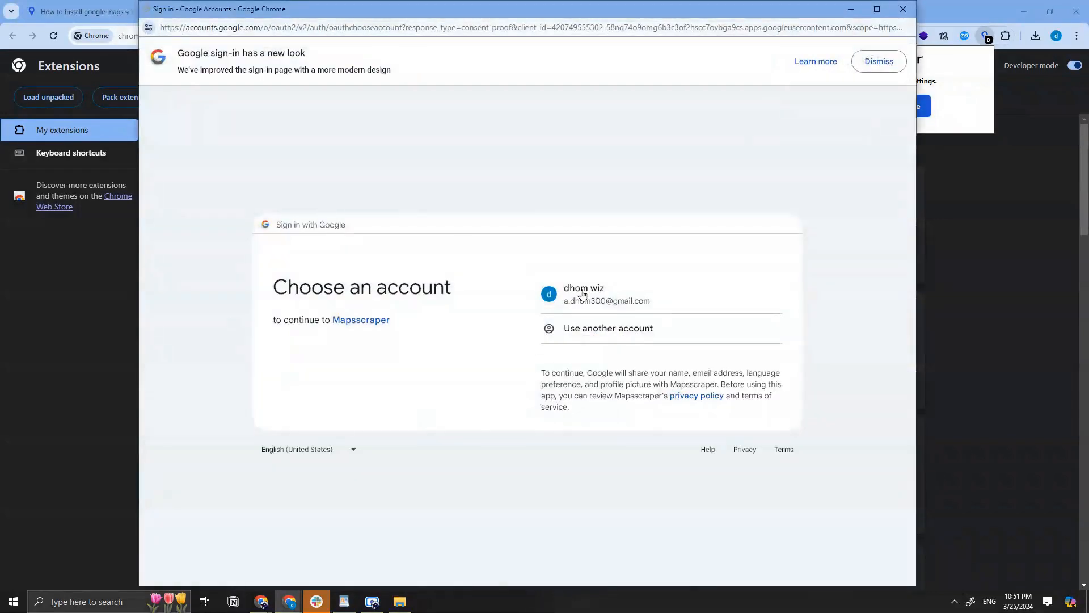
click(620, 300)
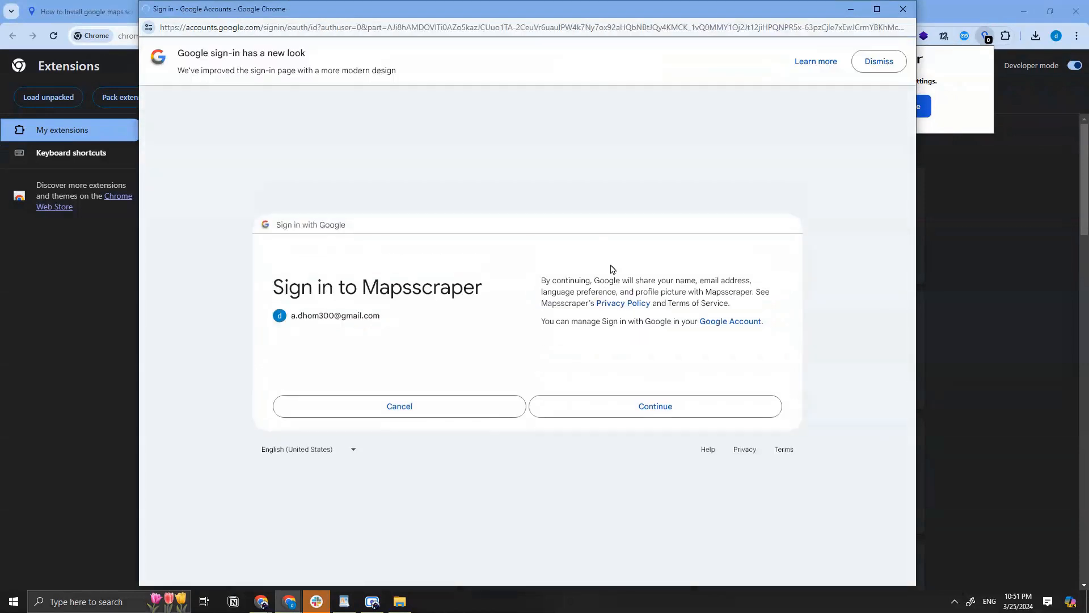
click(642, 408)
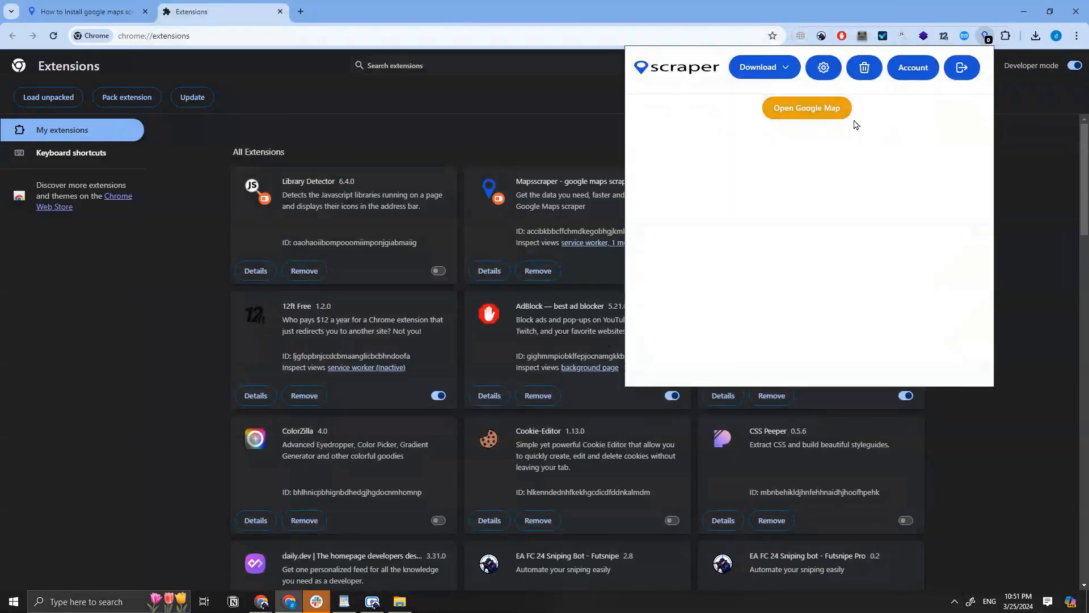
Step: Search Google Maps, opened from the extension, for "media agency in dubai" and move the Start Scraping control over the map
click(801, 110)
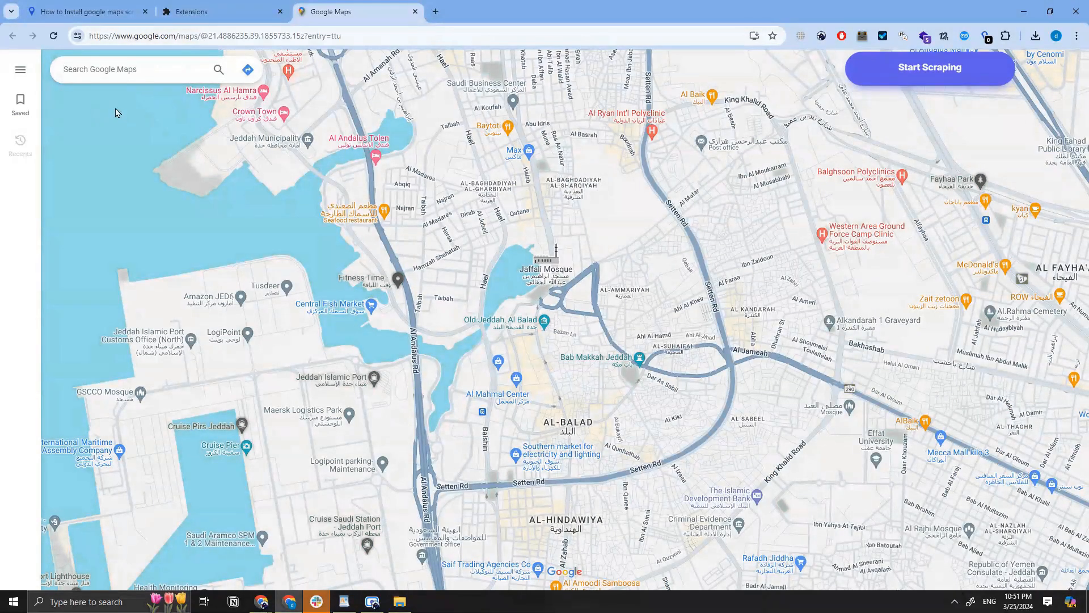
click(120, 70)
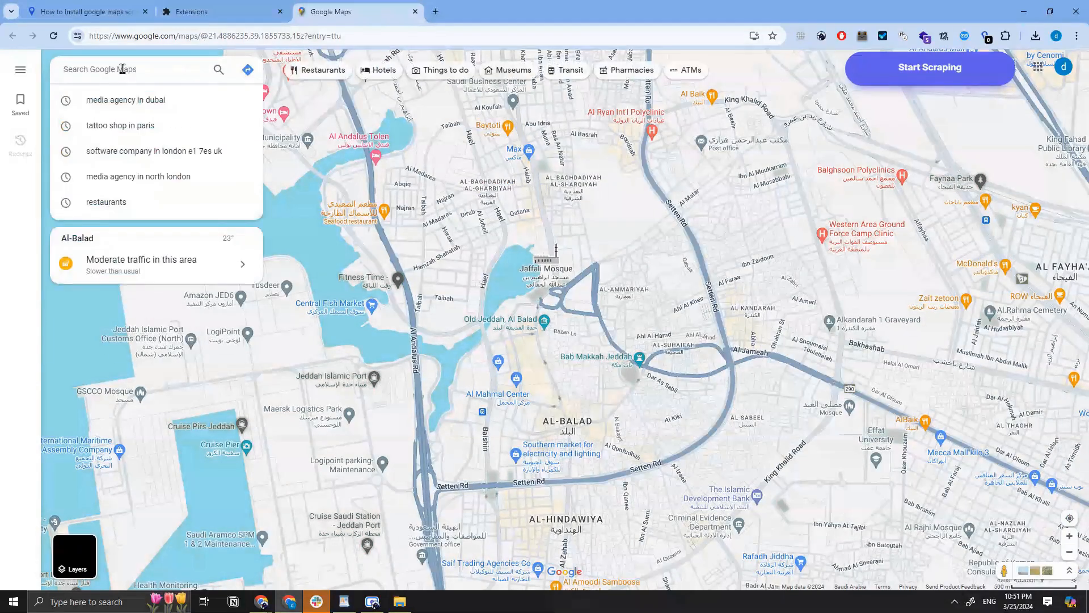
click(157, 107)
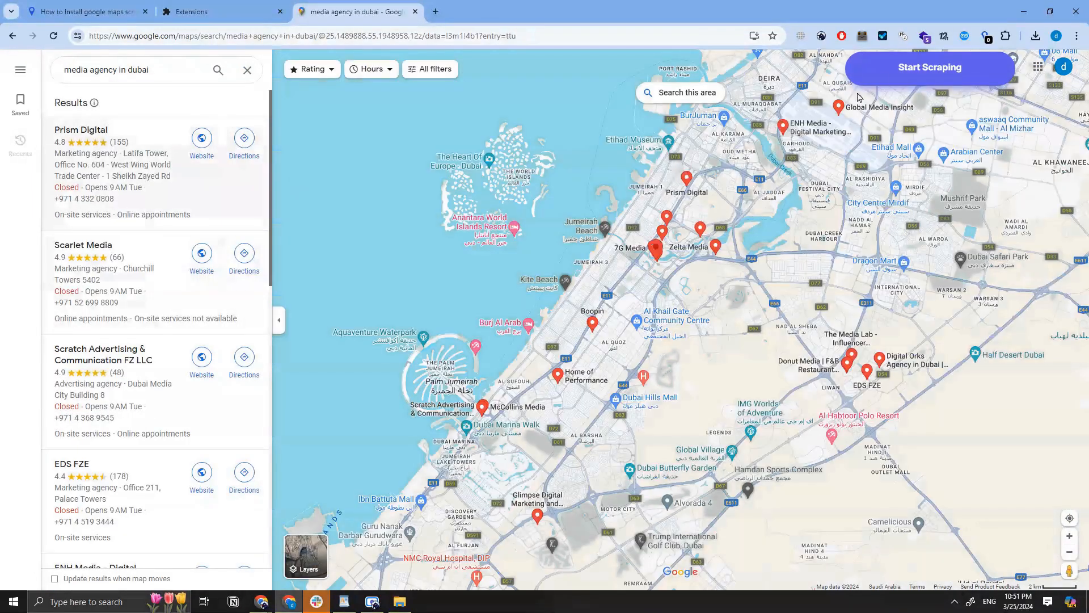
drag(933, 71, 738, 211)
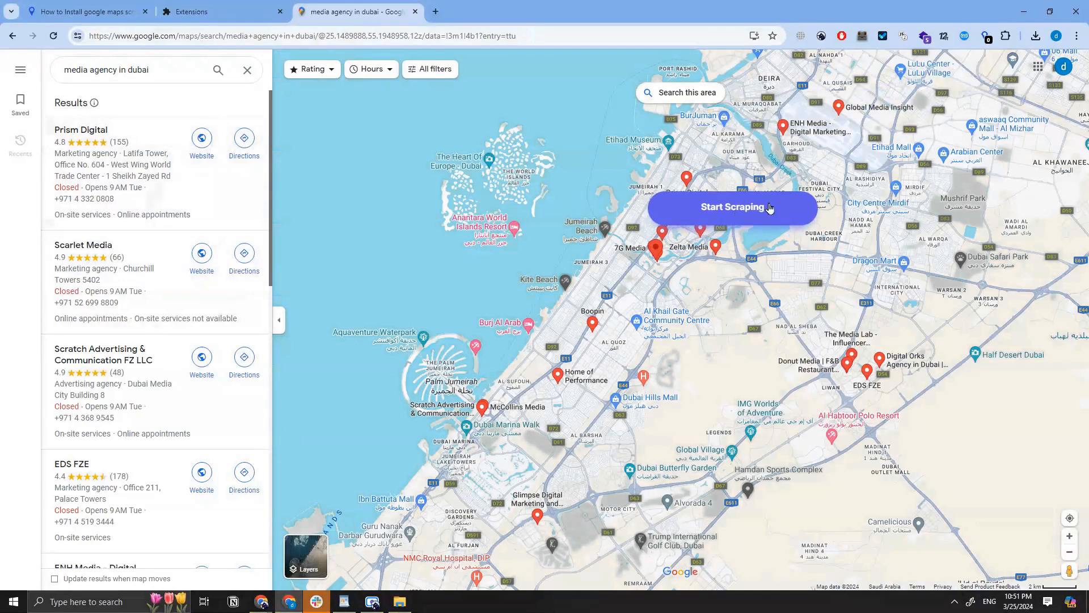
Step: Open the scraping options, reposition their panel over the map, and choose to scrape Google Maps with emails & social media
click(757, 213)
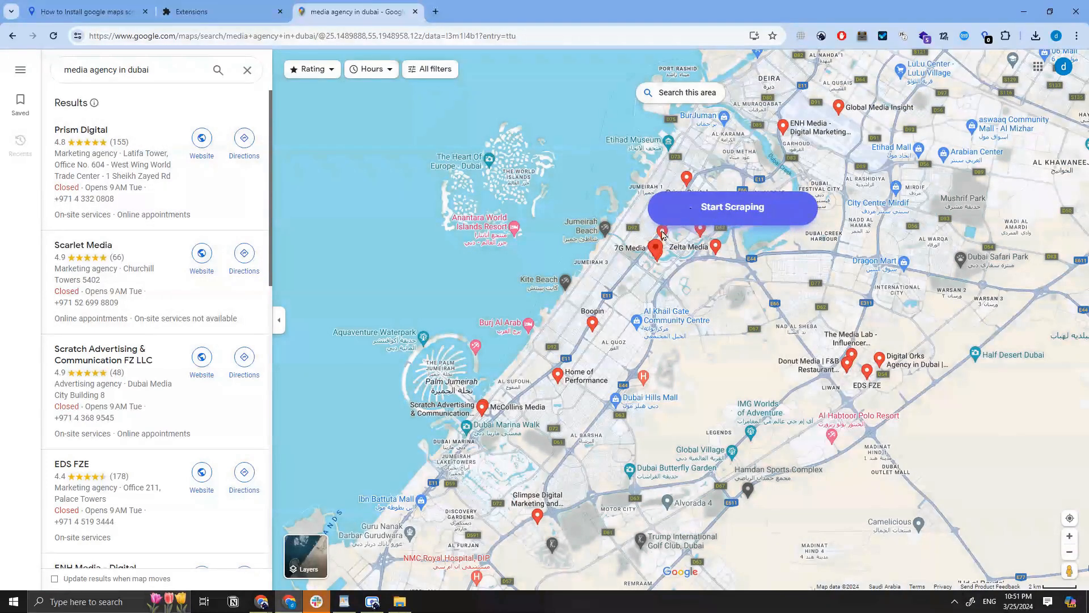
click(749, 211)
drag(839, 71, 668, 134)
click(599, 245)
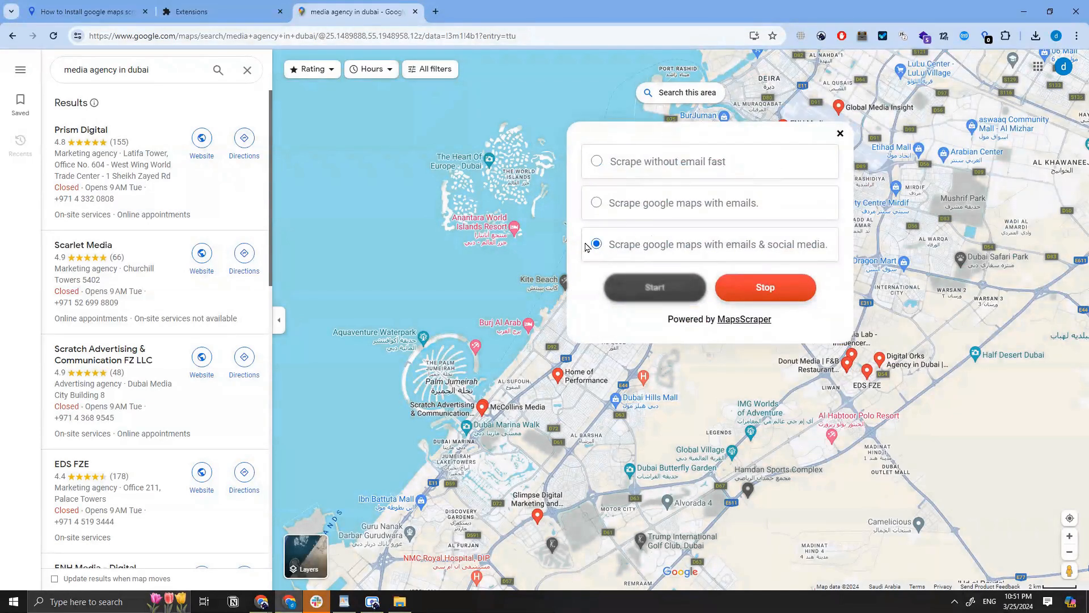
Step: Look over the extension's settings for scraping speed and extracted information, then close them
click(986, 36)
click(809, 72)
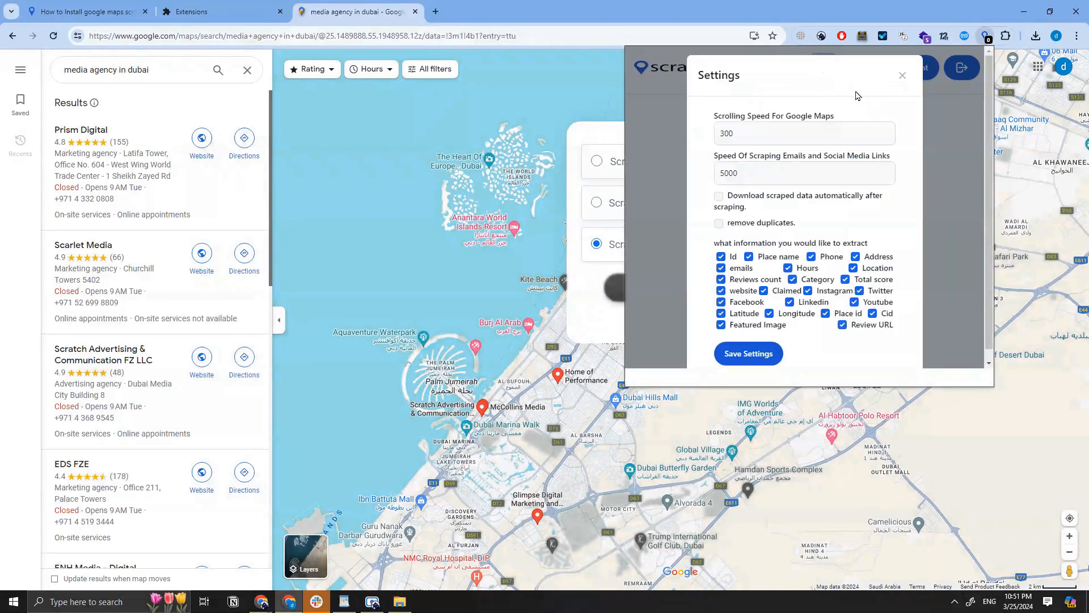
click(899, 76)
click(989, 36)
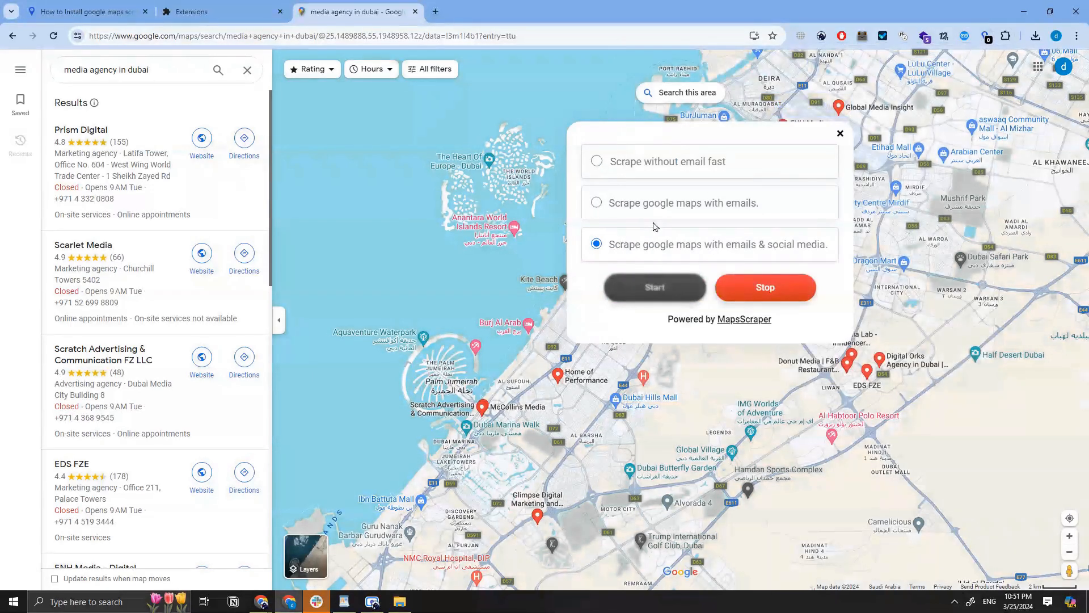
Step: Start scraping the Dubai media agency listings and move the scraping options panel aside
click(655, 287)
drag(672, 138, 818, 135)
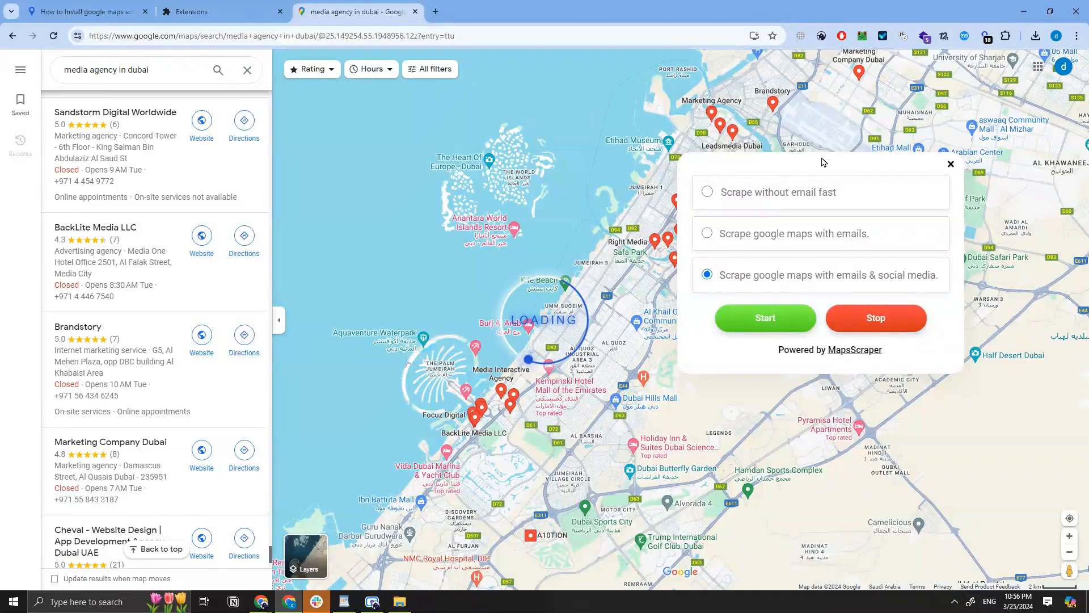
Step: Check the extension's table of collected Dubai listings while the scrape is running
click(987, 37)
scroll(895, 290, down, 3)
scroll(919, 154, up, 3)
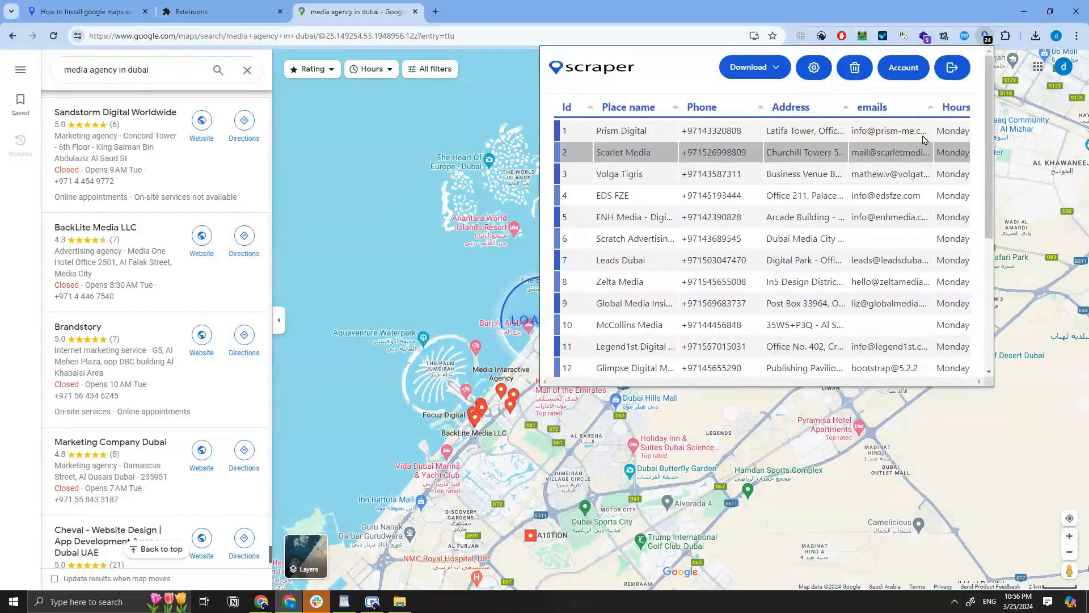
scroll(919, 153, down, 3)
click(807, 4)
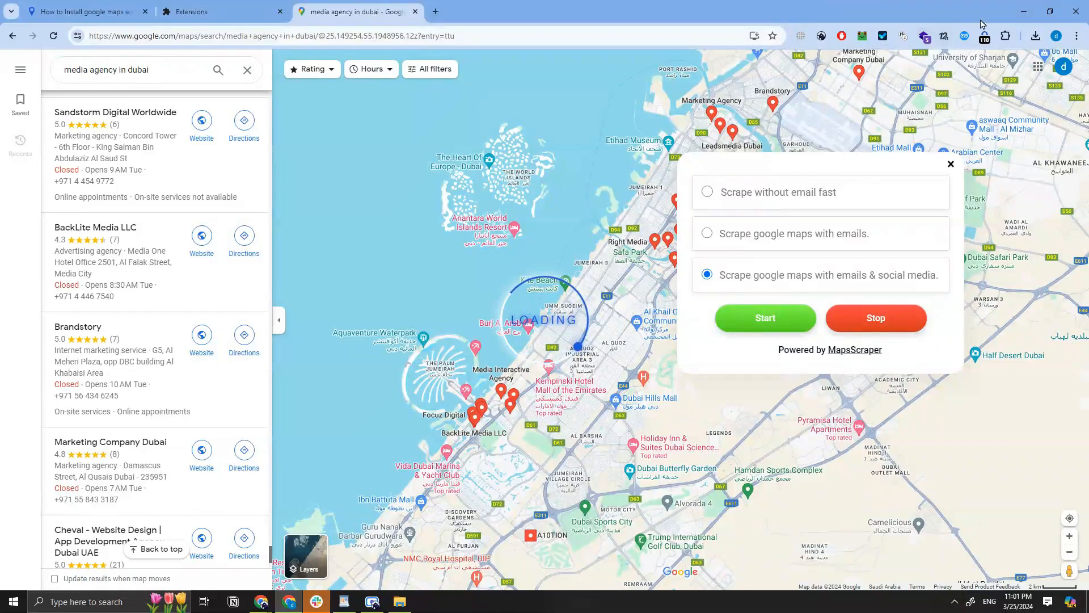
click(985, 39)
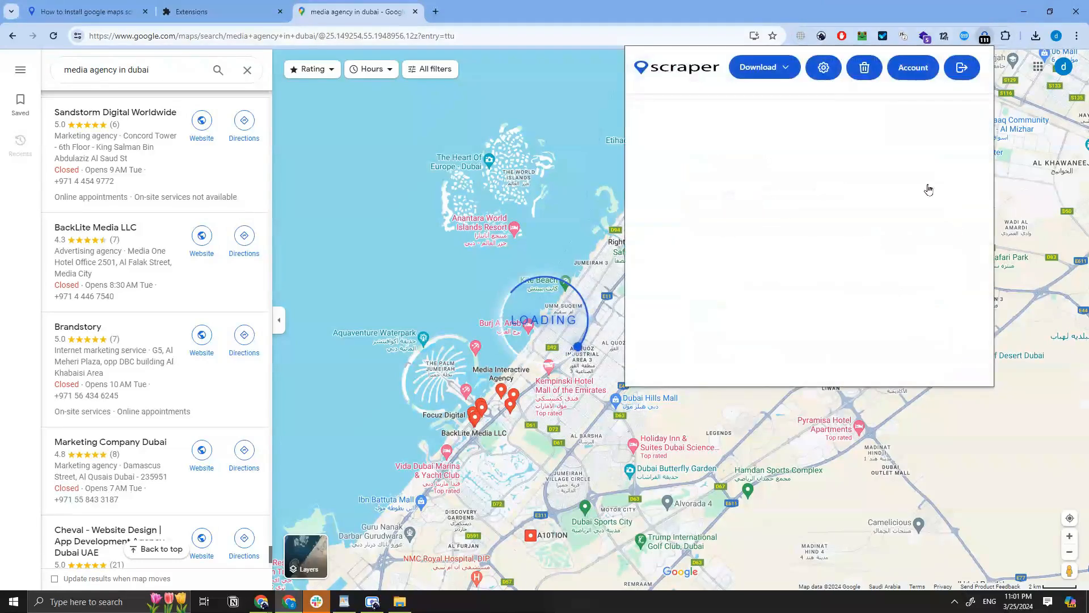
mouse_move(987, 81)
mouse_down()
mouse_move(989, 379)
mouse_move(1002, 78)
mouse_up()
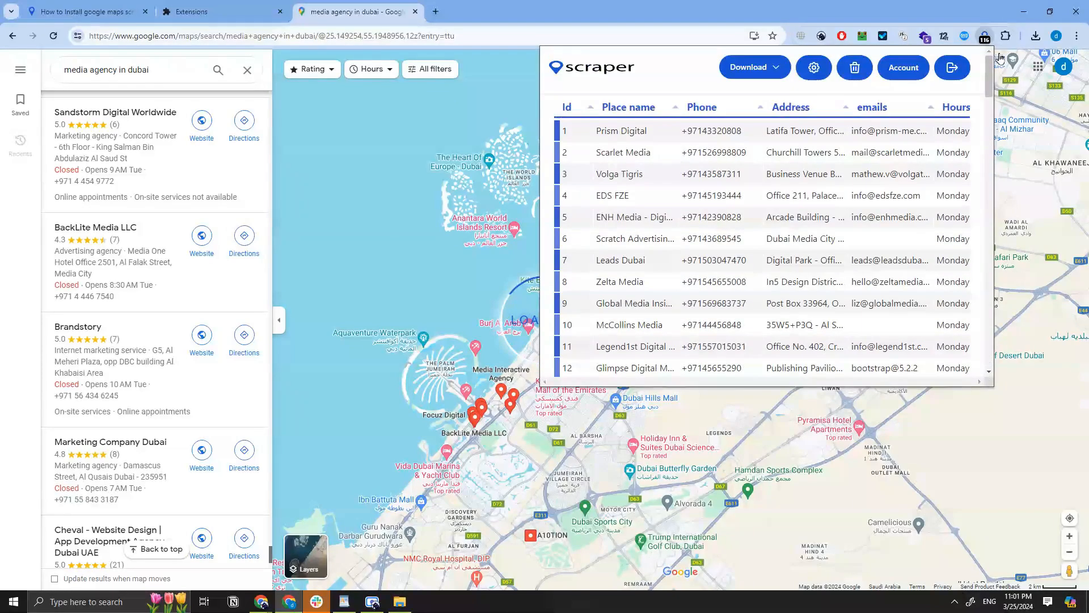
click(985, 36)
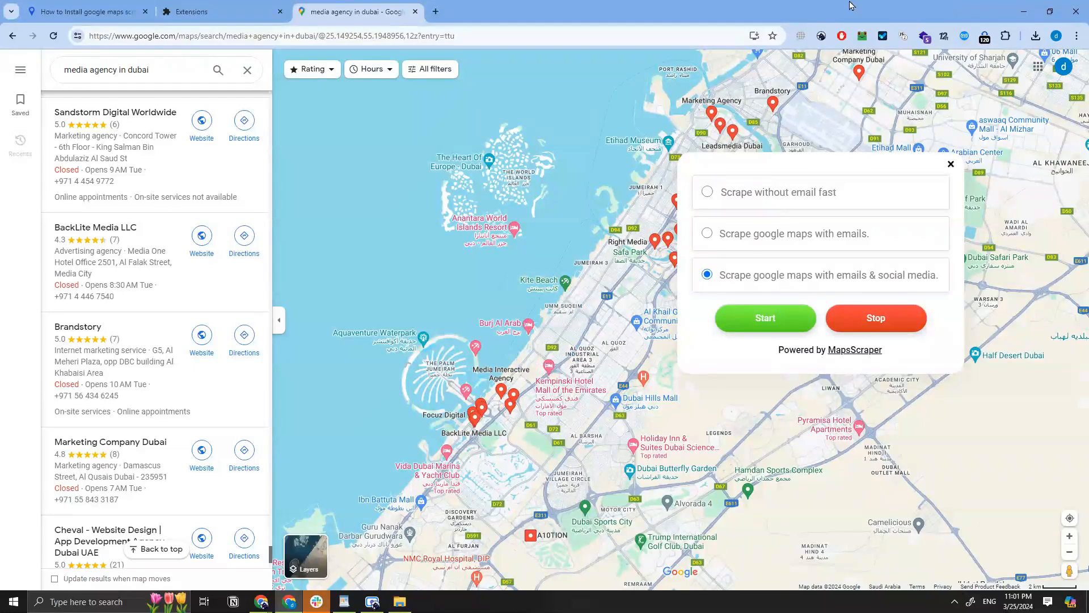
Step: Examine the full table of scraped Dubai media agencies in the extension
click(985, 36)
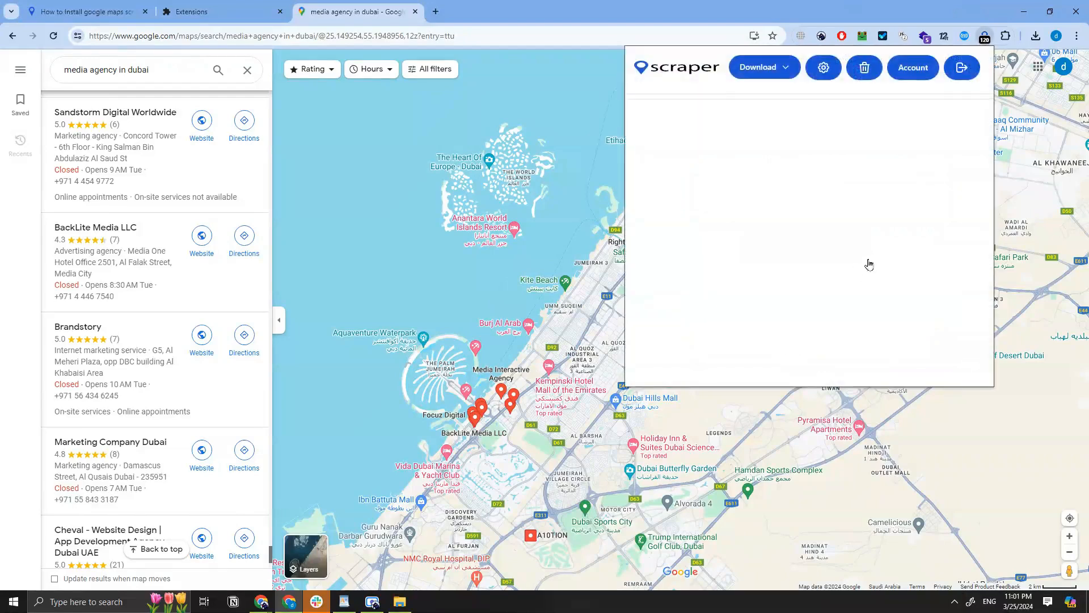
scroll(931, 192, down, 5)
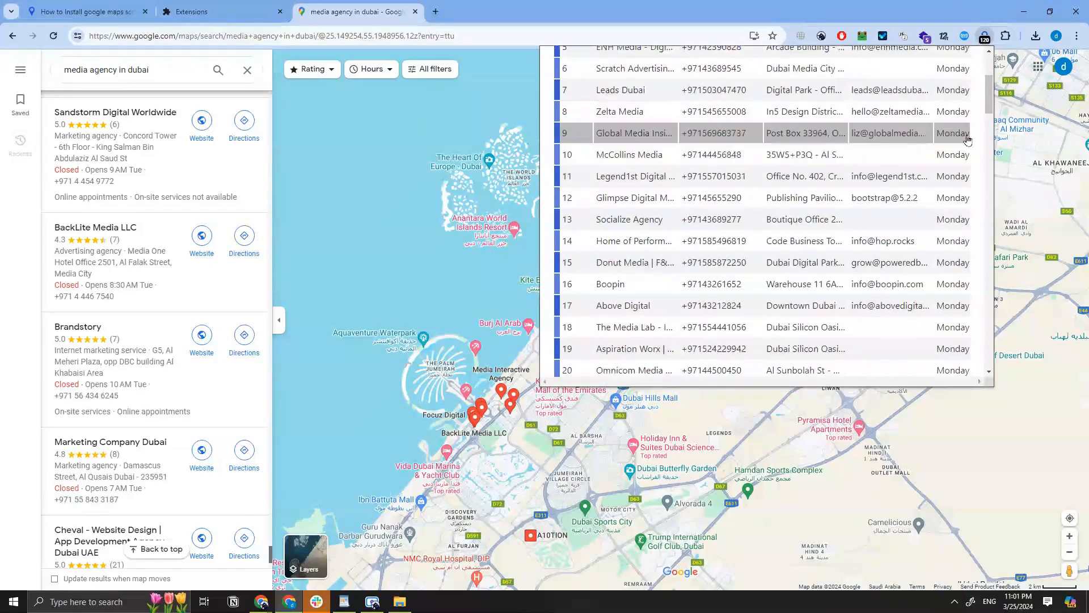
scroll(975, 142, down, 6)
drag(990, 143, 986, 40)
click(986, 40)
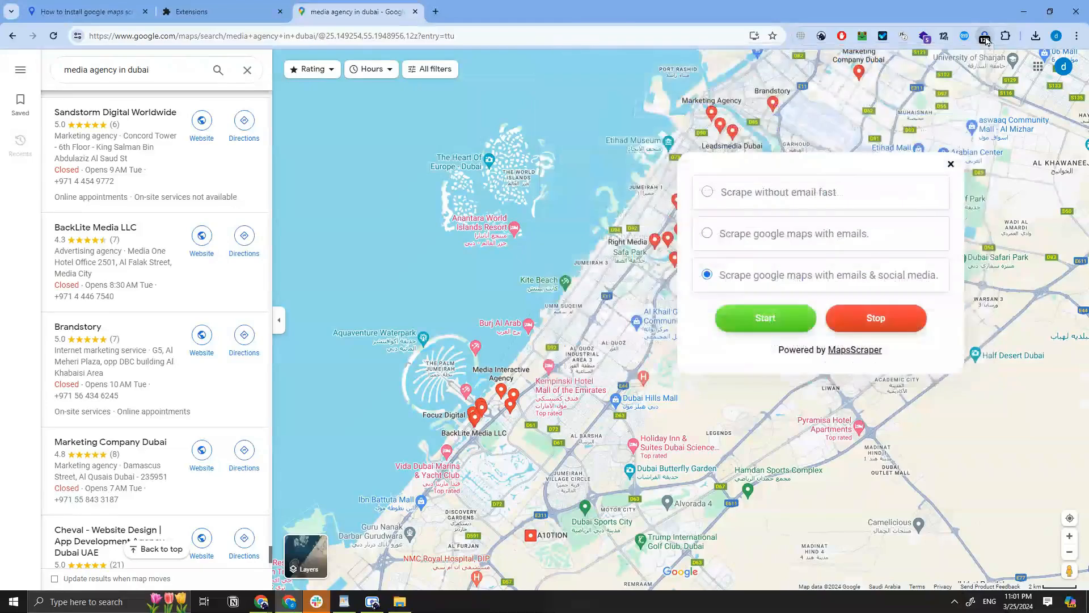
Step: Download the scraped listings as a CSV file, open mapsscraper.csv in Excel, and dismiss the Office license notice
click(986, 38)
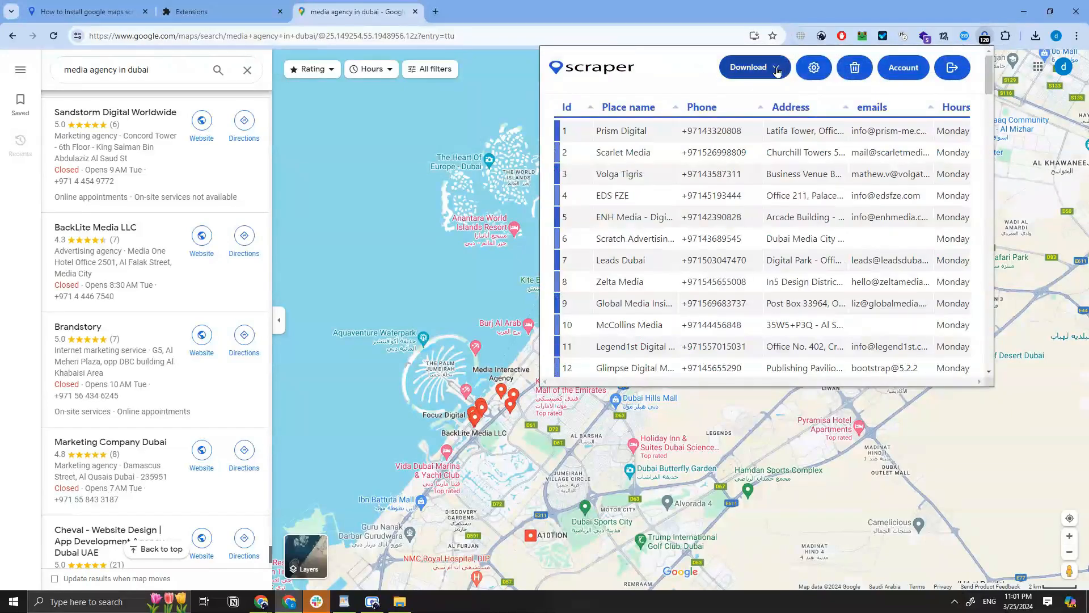
click(753, 69)
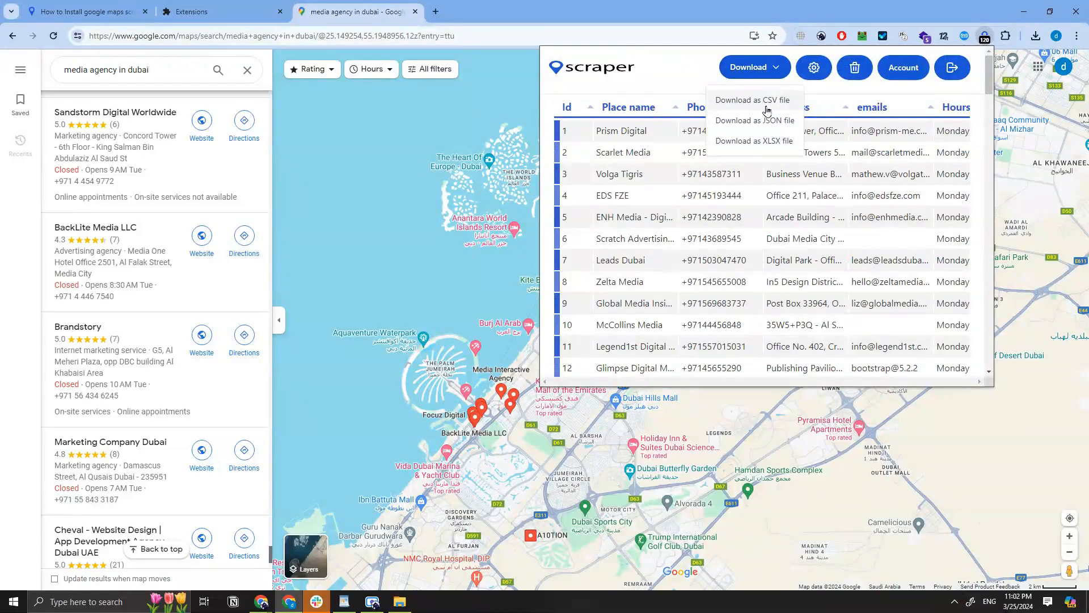
click(749, 102)
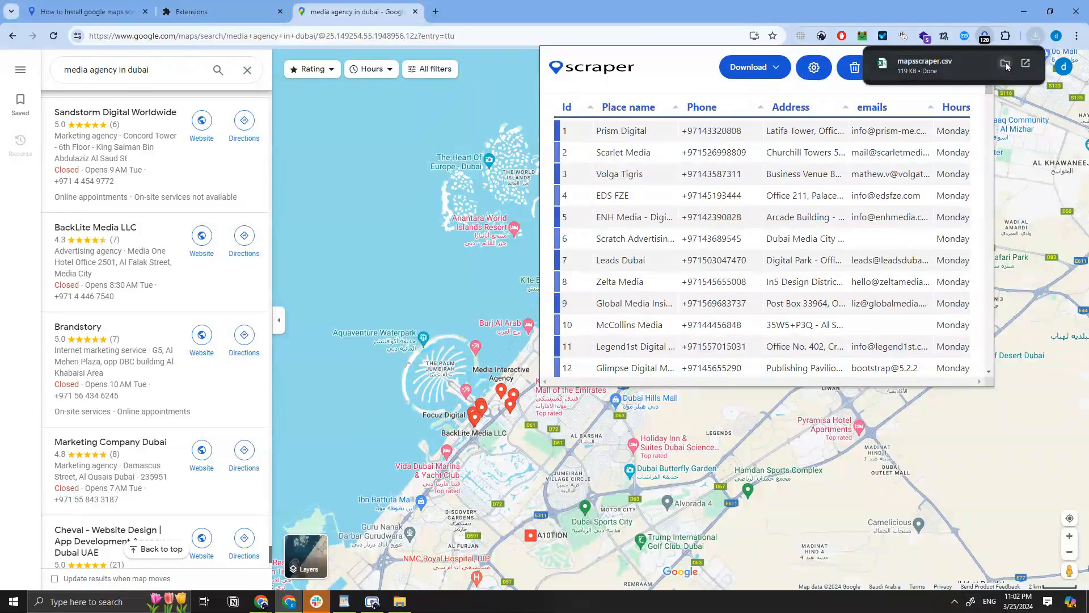
click(1005, 63)
double_click(809, 311)
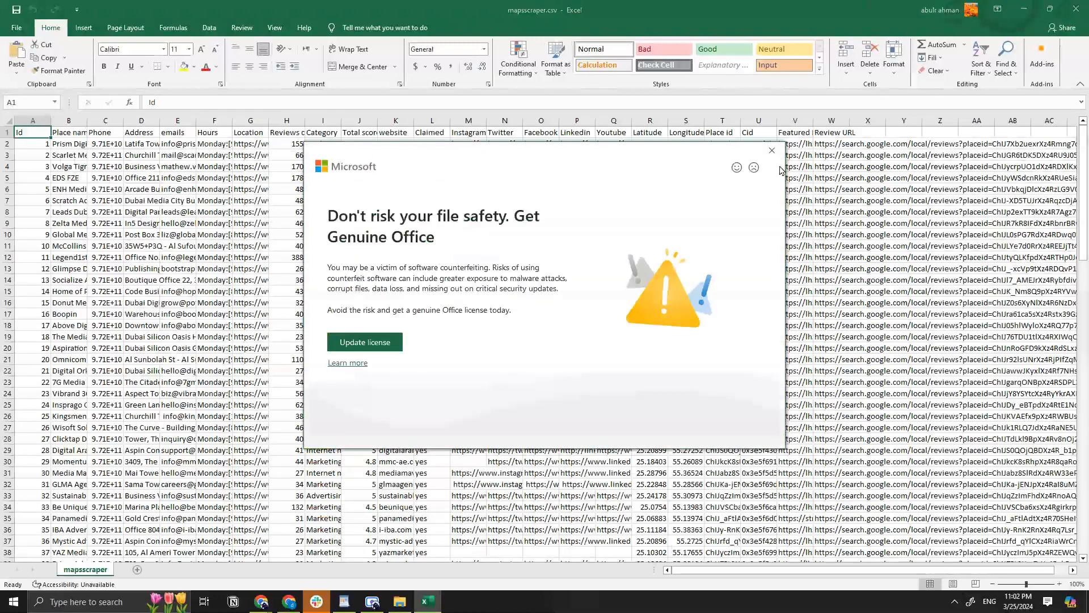
click(772, 150)
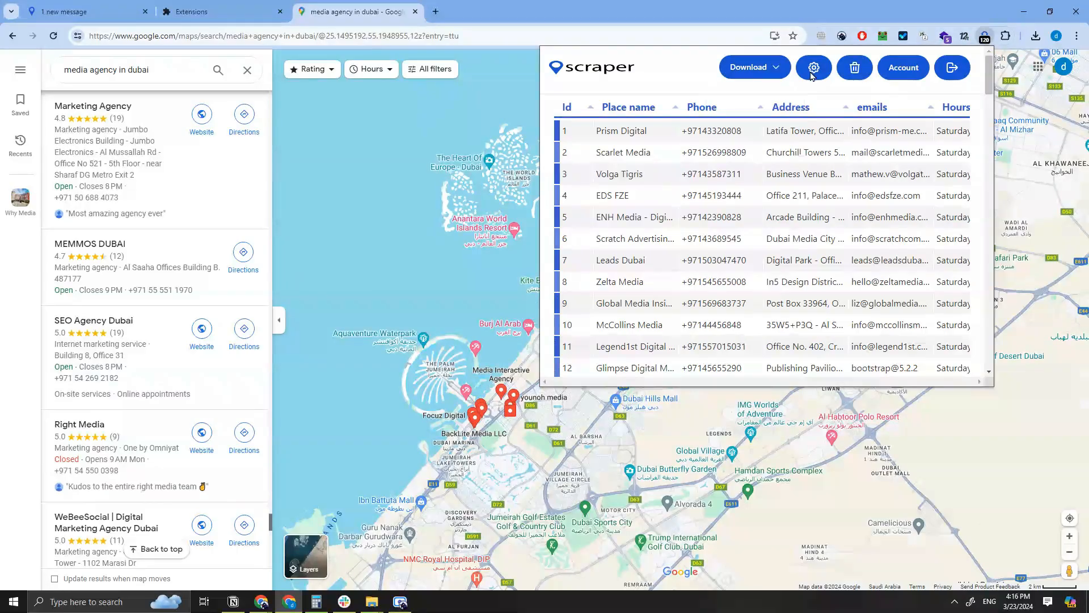
Step: In the extension's settings, set the scrolling speed for Google Maps to 100
click(812, 71)
double_click(704, 131)
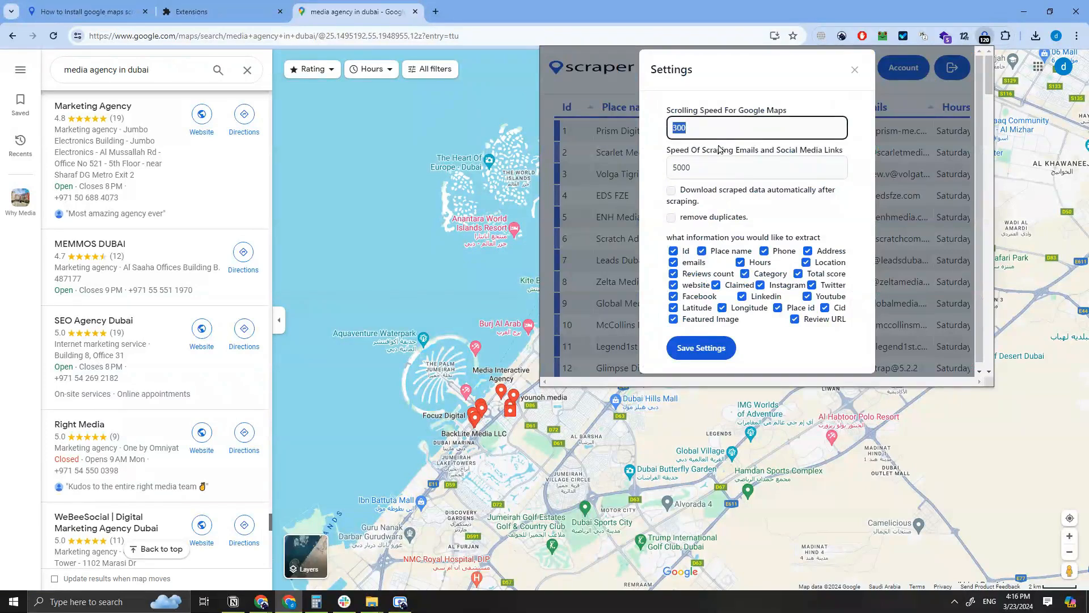
text(100)
Step: Exclude Featured Image, Latitude, Facebook, Reviews count, Category and Hours from the information to extract
scroll(711, 296, down, 1)
click(673, 313)
click(673, 302)
click(673, 290)
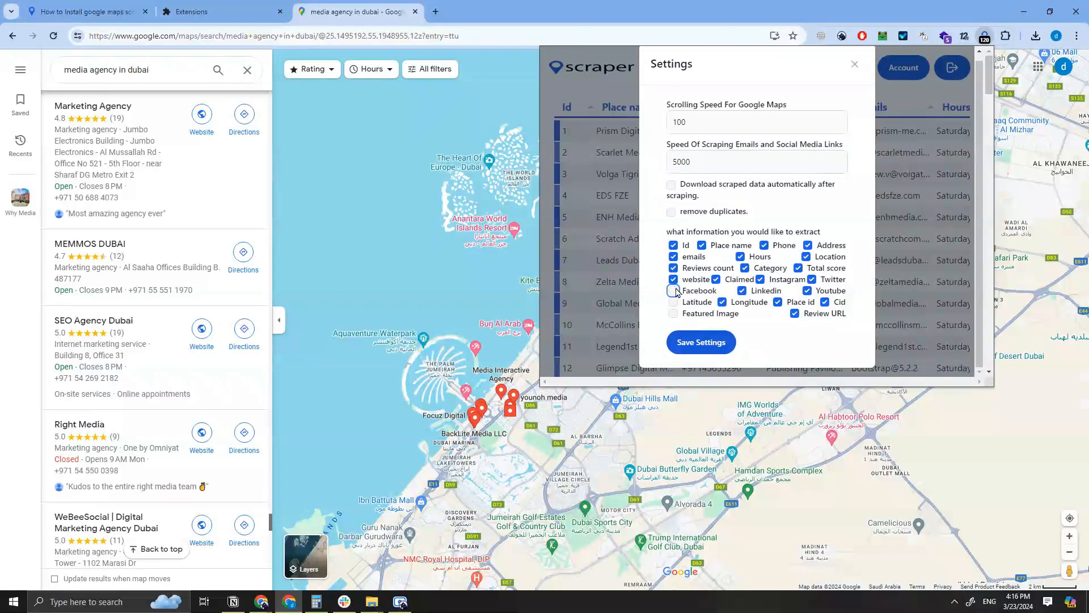
click(673, 279)
click(674, 279)
click(673, 268)
click(745, 268)
click(741, 256)
click(765, 247)
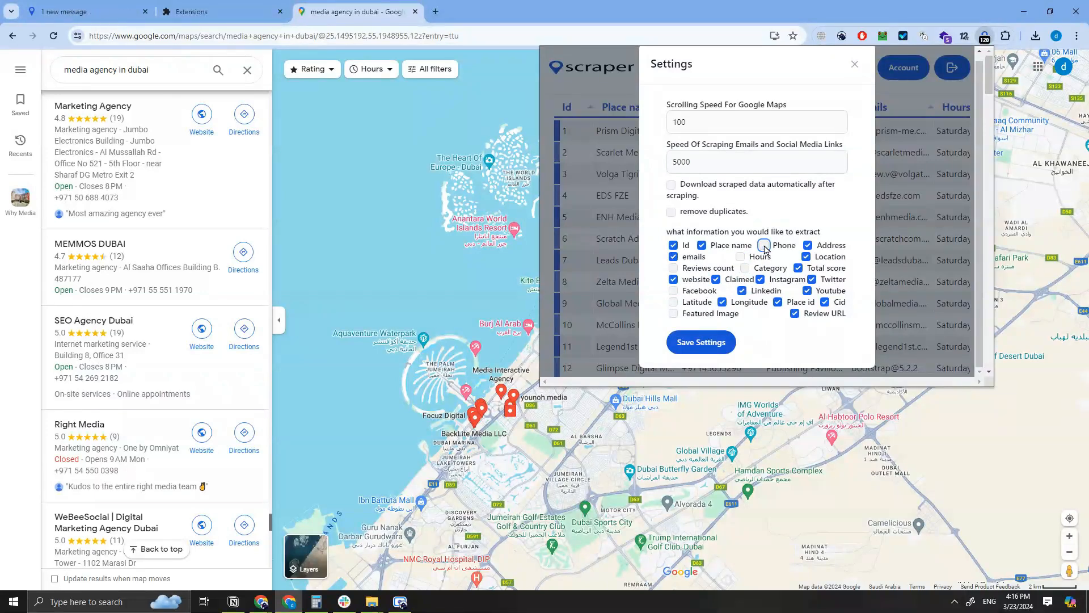
Step: Exclude Address, Location, Total score, Twitter, Youtube, Place id, Review URL, Cid and Linkedin from the information to extract
click(808, 246)
click(805, 257)
click(798, 268)
click(812, 280)
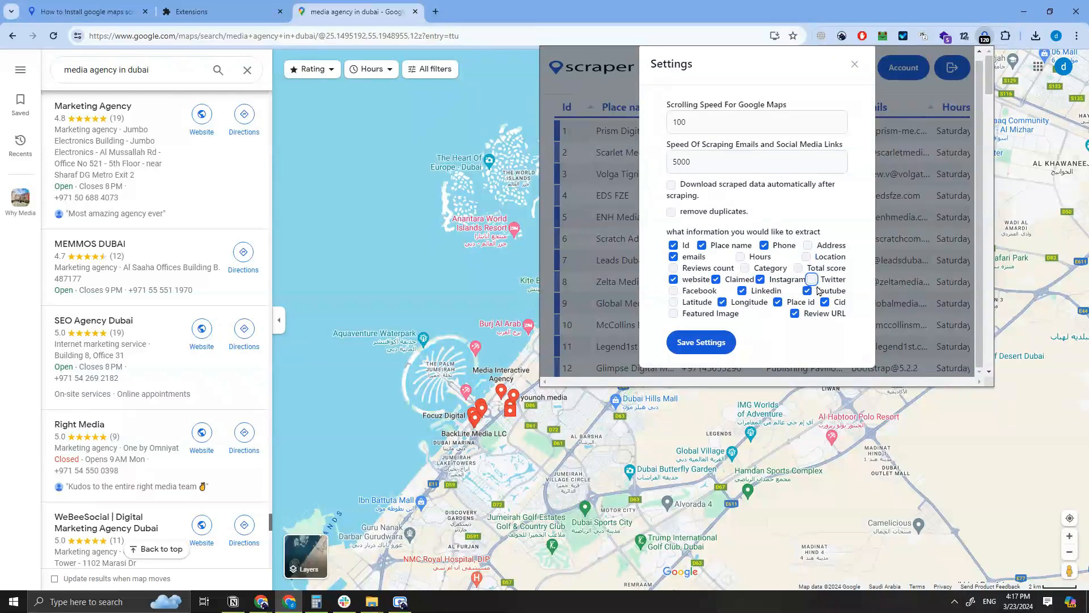
click(807, 291)
click(778, 302)
click(795, 314)
click(825, 302)
click(742, 291)
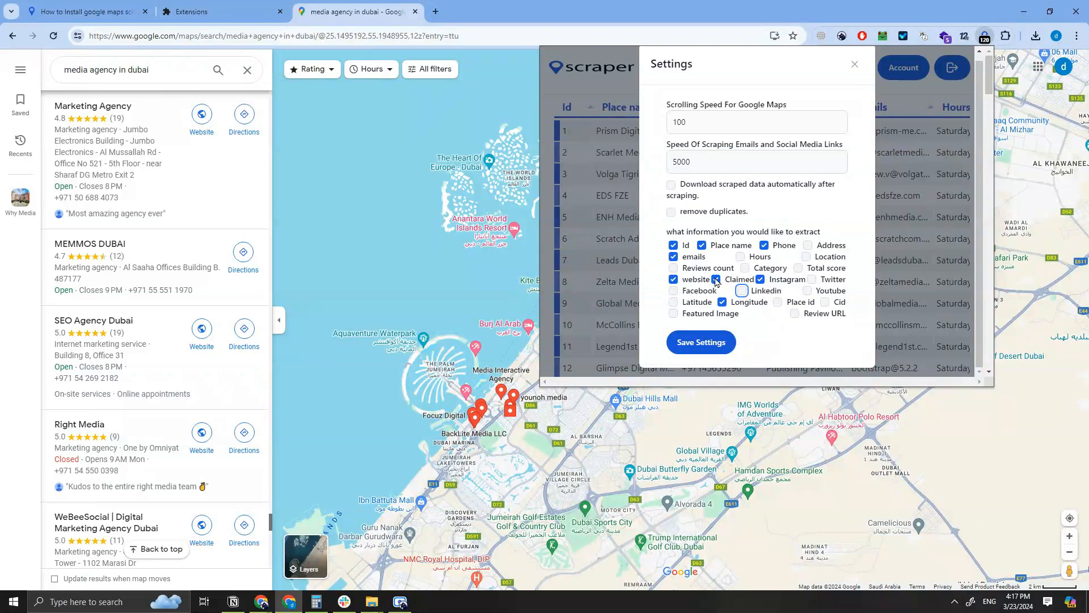
Step: Exclude Longitude from the extracted information, save the extension settings, and close them
click(722, 303)
click(704, 341)
click(863, 237)
click(855, 64)
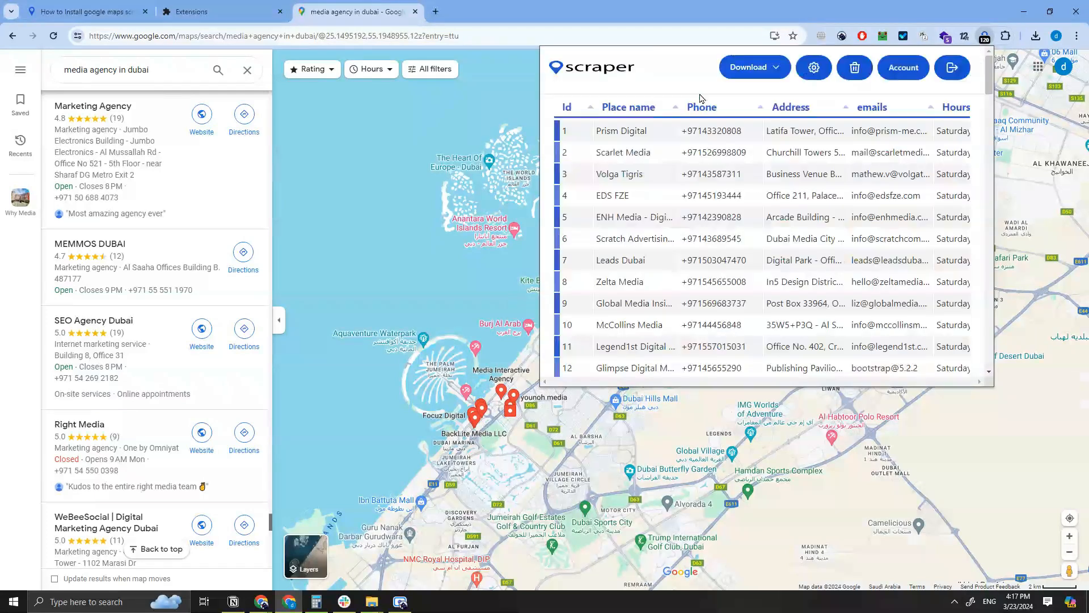
Step: Replace the Google Maps search with "media agency in north london"
click(246, 69)
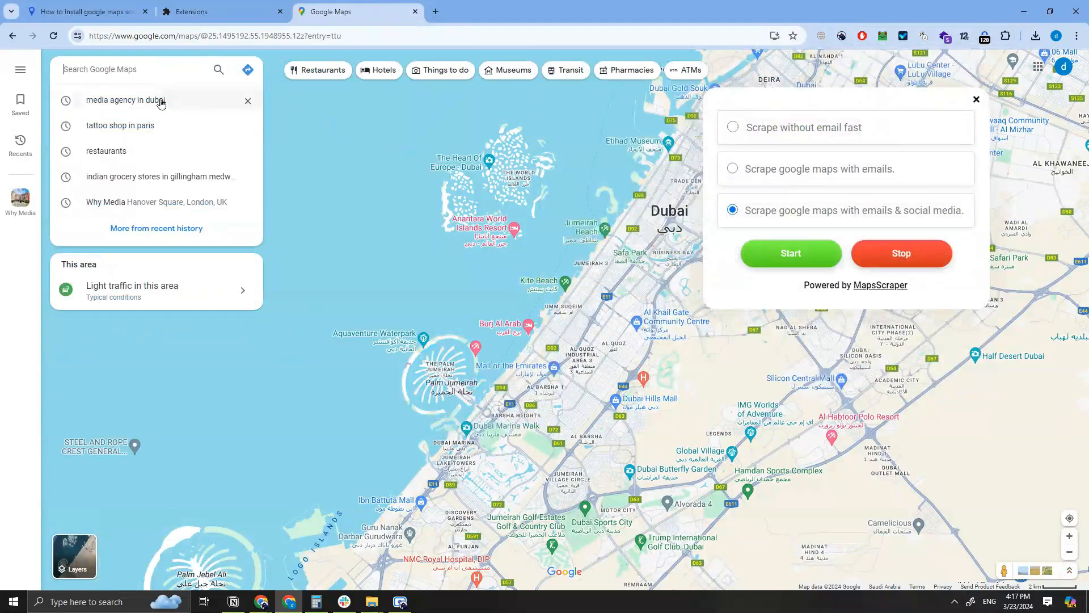
click(126, 100)
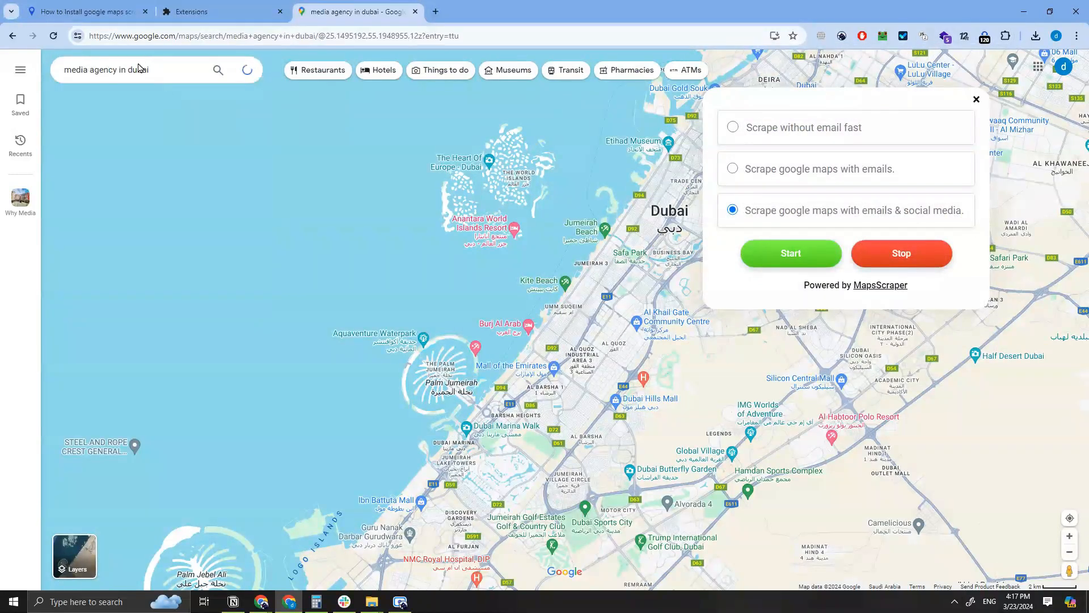
double_click(136, 70)
text(london)
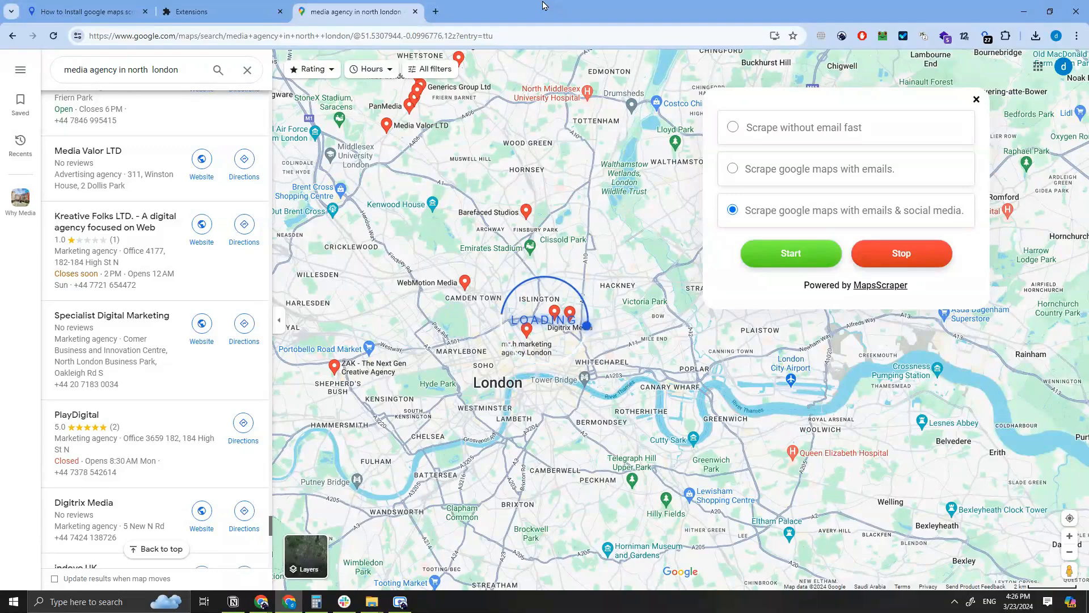
Step: Examine the extension's table of north London media agencies as the scrape progresses
click(986, 36)
scroll(908, 187, down, 8)
scroll(890, 267, up, 3)
mouse_move(846, 367)
mouse_down()
mouse_move(890, 368)
mouse_move(831, 368)
mouse_up()
scroll(874, 268, up, 4)
scroll(802, 272, down, 7)
scroll(830, 218, up, 8)
click(987, 36)
click(986, 36)
scroll(774, 223, down, 11)
click(986, 37)
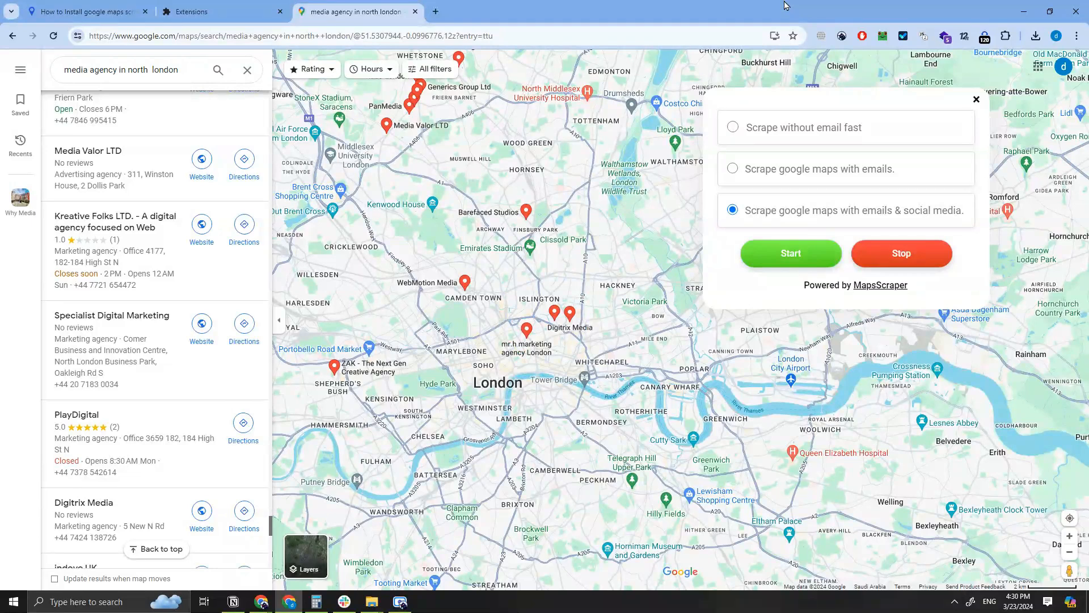
Step: Download the scraped north London listings as a CSV file
click(985, 36)
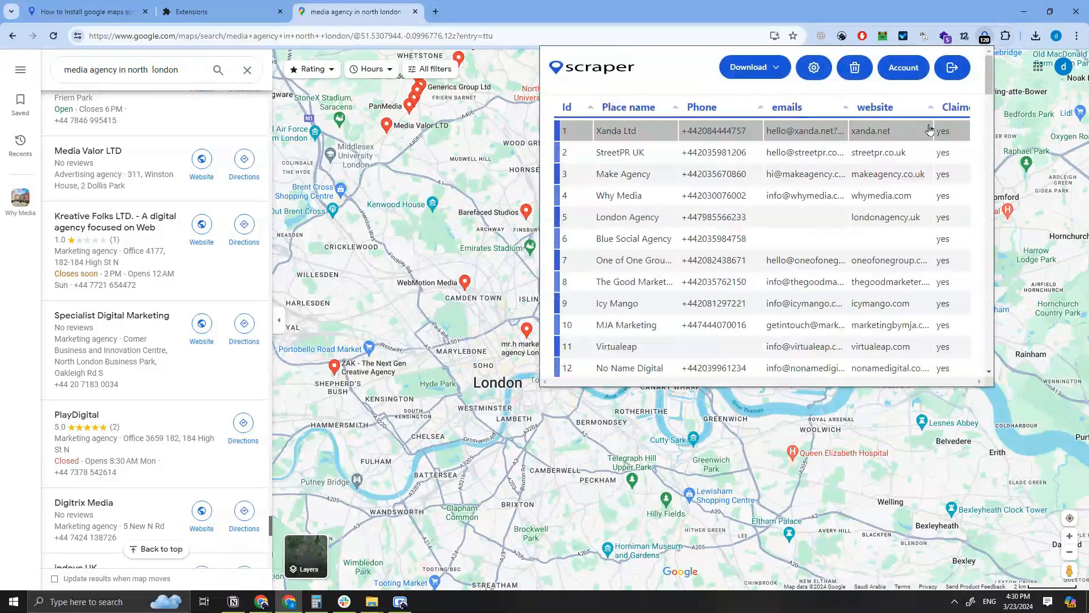
click(786, 71)
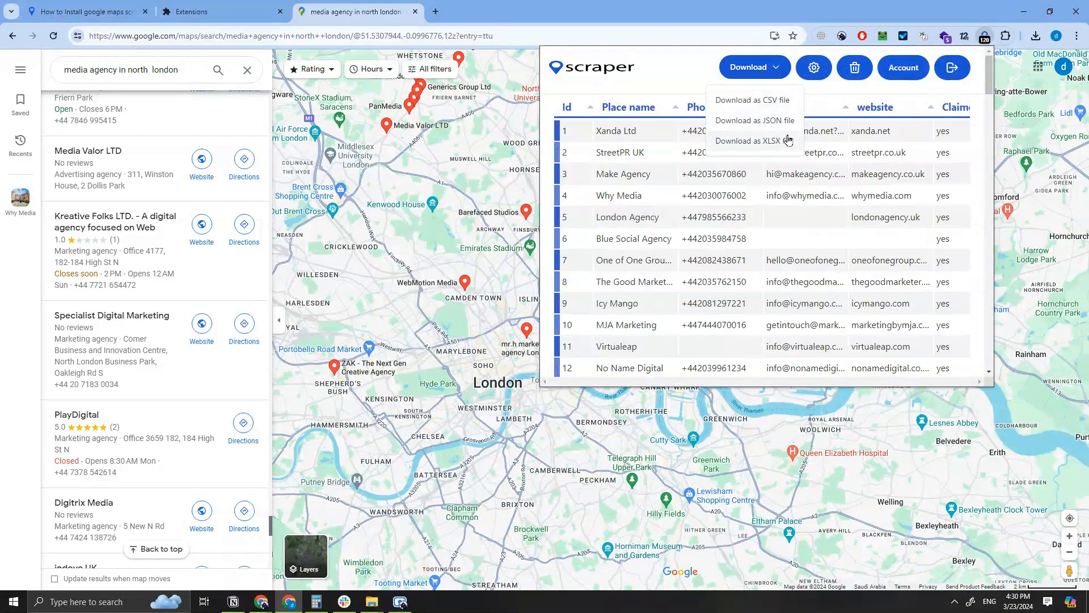
click(773, 106)
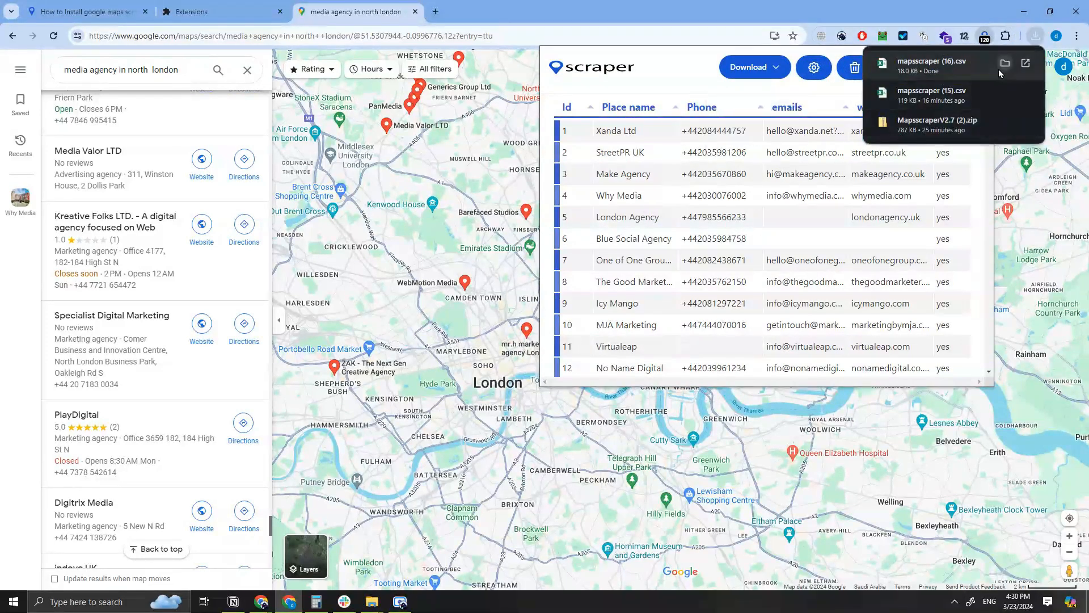